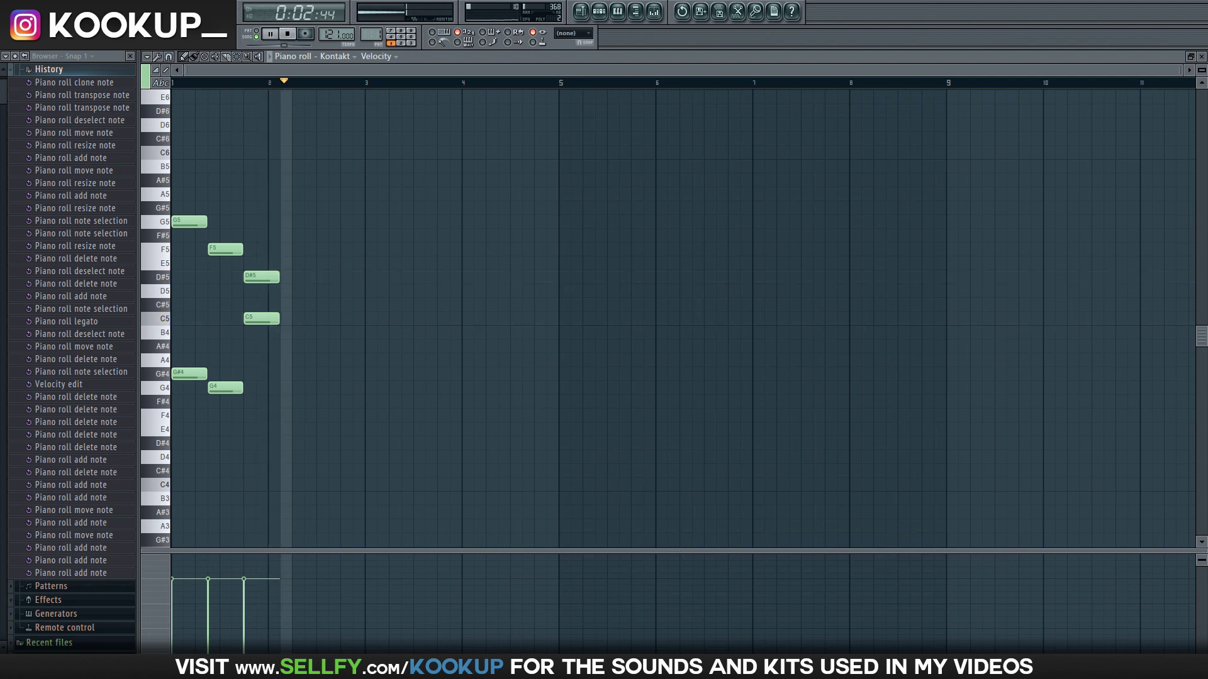
# Add a D#5 note to the first chord and a D5 note to the second, and play the progression.
pyautogui.press('space')
pyautogui.click(217, 291)
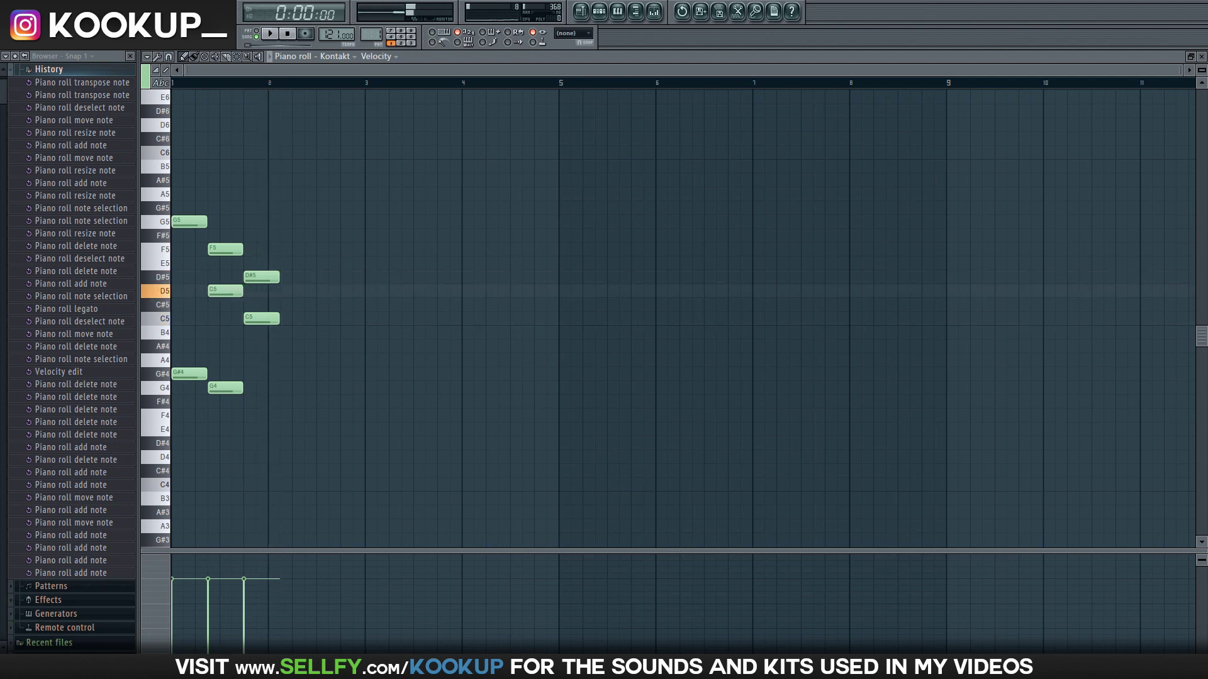
pyautogui.moveTo(188, 278); pyautogui.dragTo(177, 277)
pyautogui.keyDown('alt'); pyautogui.rightClick(177, 277); pyautogui.keyUp('alt')
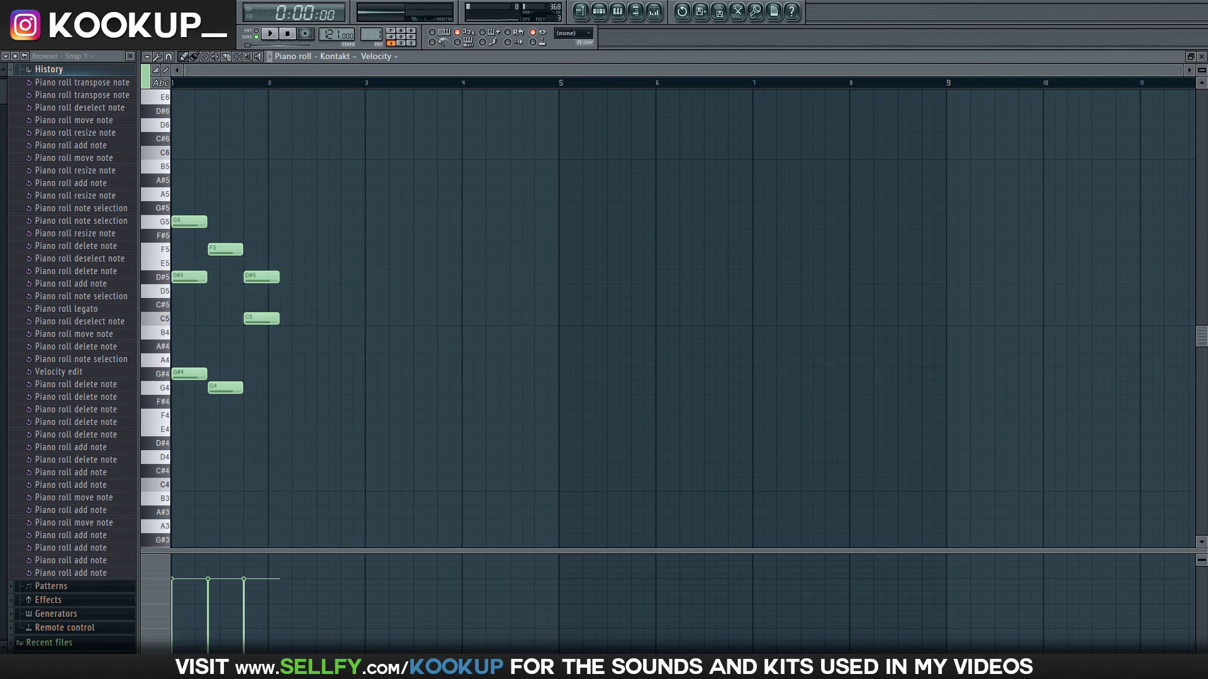
pyautogui.click(219, 292)
pyautogui.press('space')
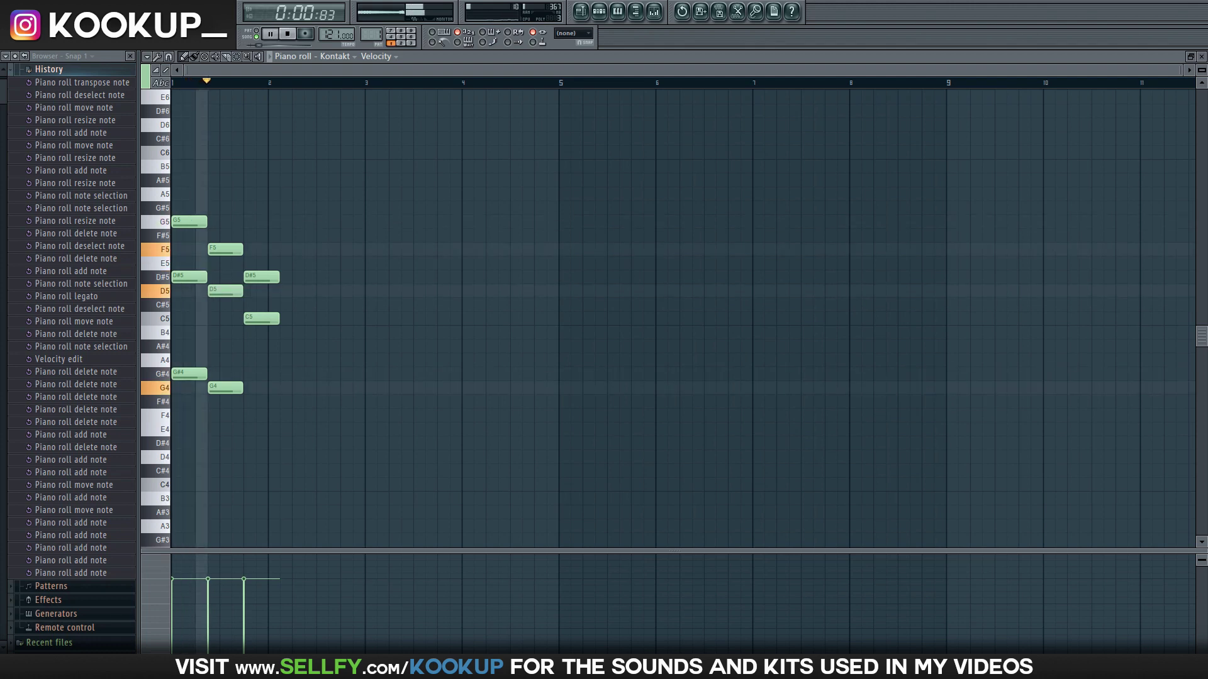
pyautogui.press('space')
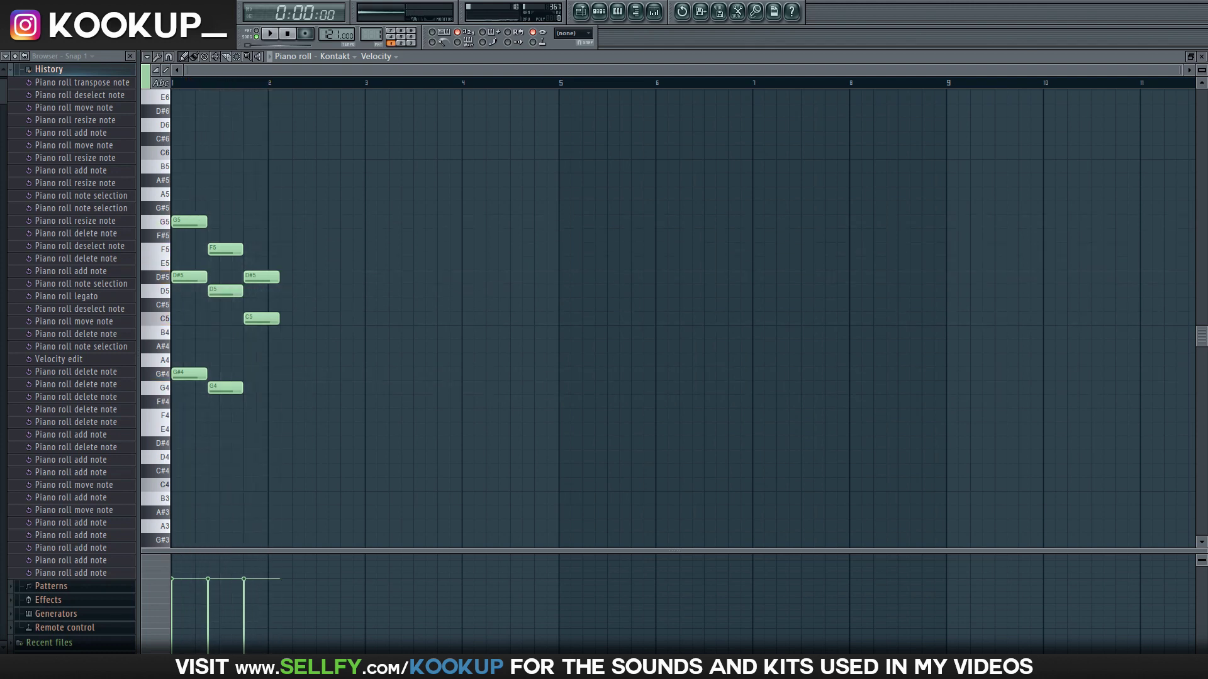
# Fill out the three chords with C5 in the first, A#4 in the second and G4 in the third, and audition them.
pyautogui.moveTo(200, 333); pyautogui.dragTo(188, 332)
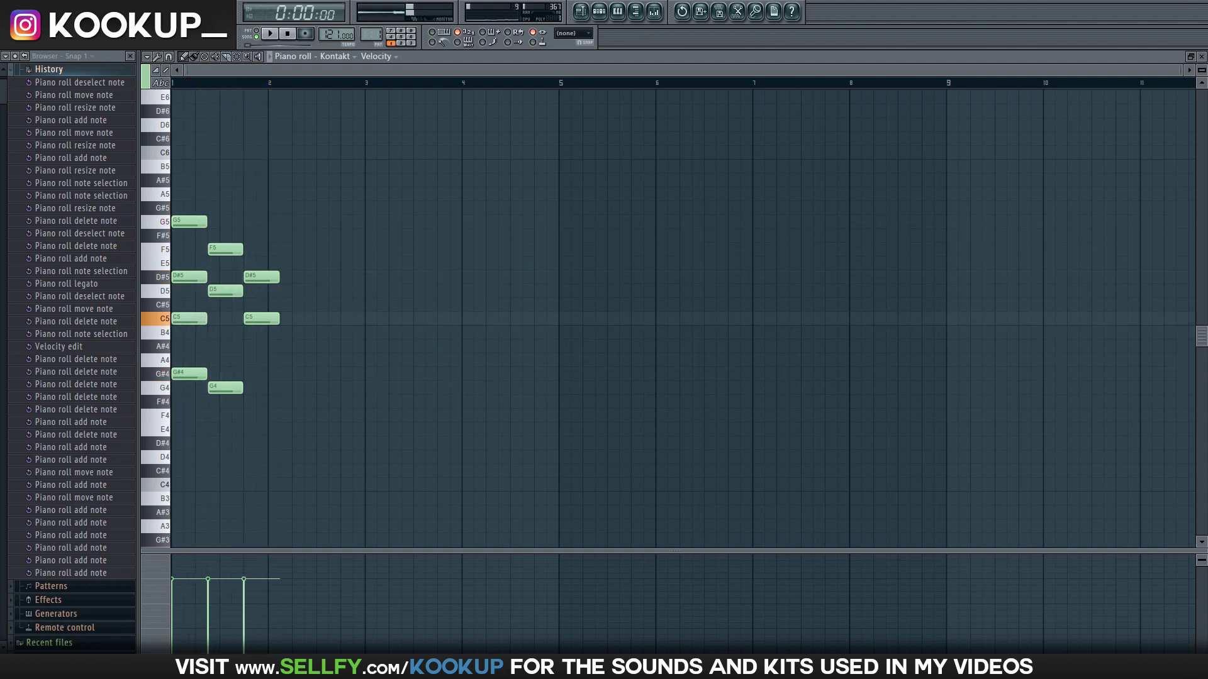
pyautogui.press('space')
pyautogui.press('space')
pyautogui.click(203, 333)
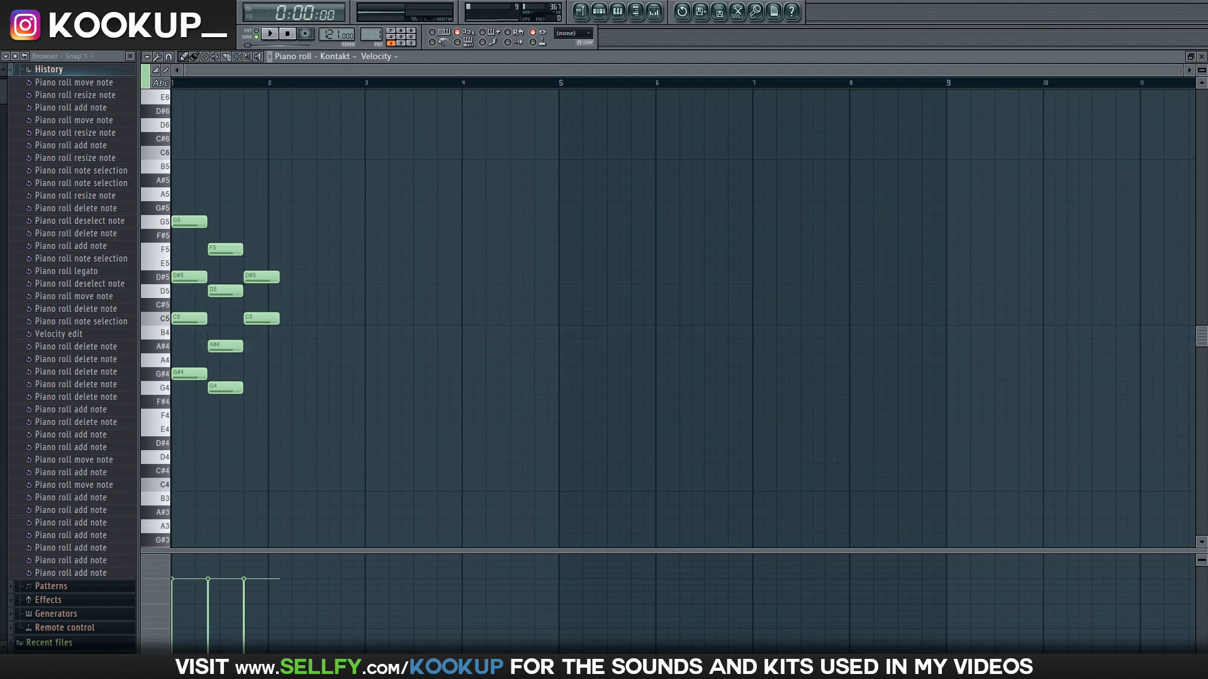
pyautogui.click(249, 347)
pyautogui.press('space')
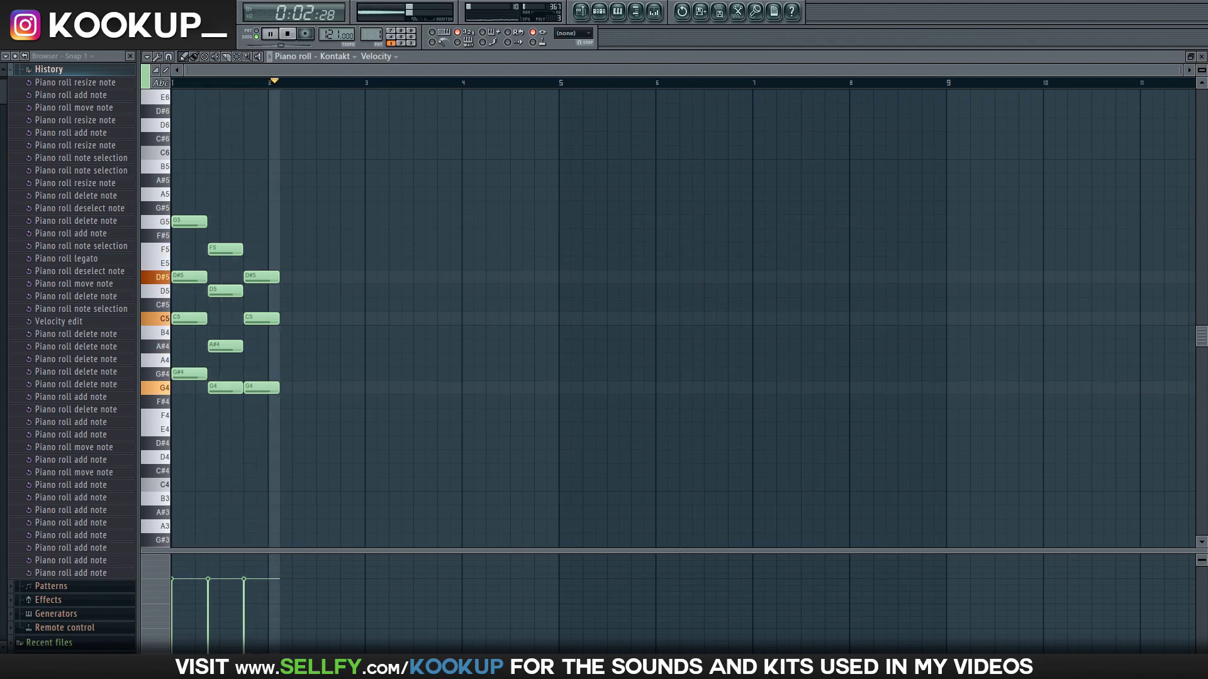
pyautogui.press('space')
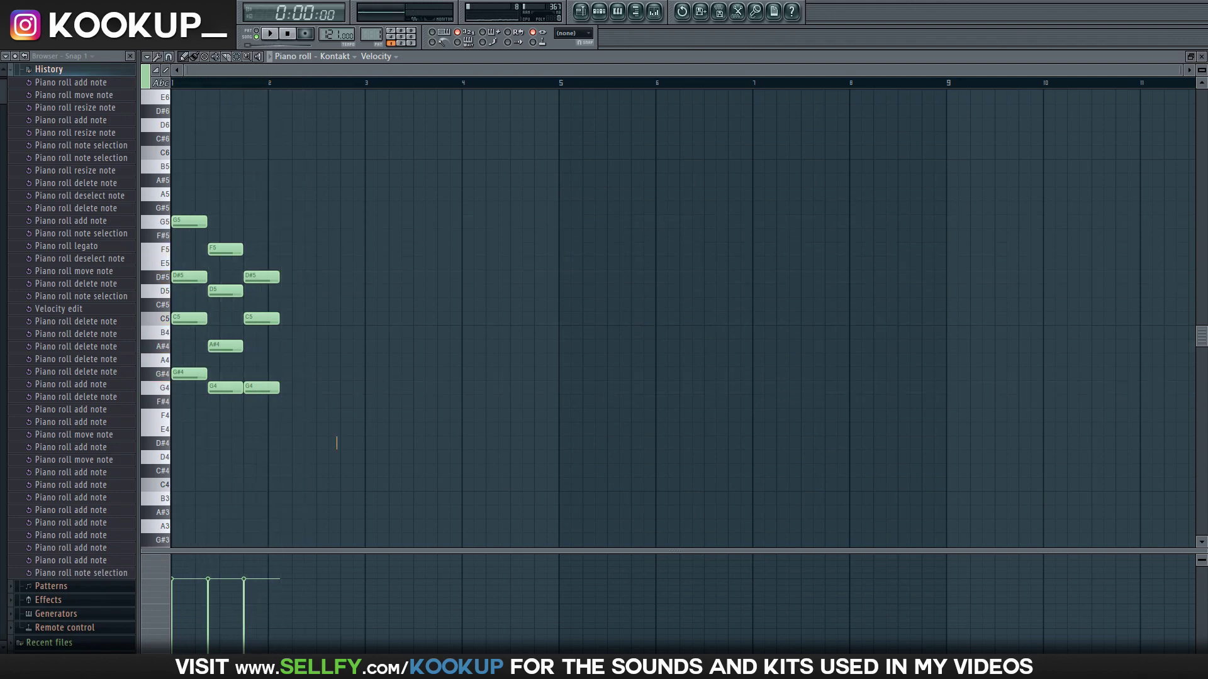
# Lengthen all three notes of the third chord so they end at the start of bar 3.
pyautogui.moveTo(338, 446); pyautogui.dragTo(261, 258)
pyautogui.moveTo(298, 332); pyautogui.dragTo(396, 332)
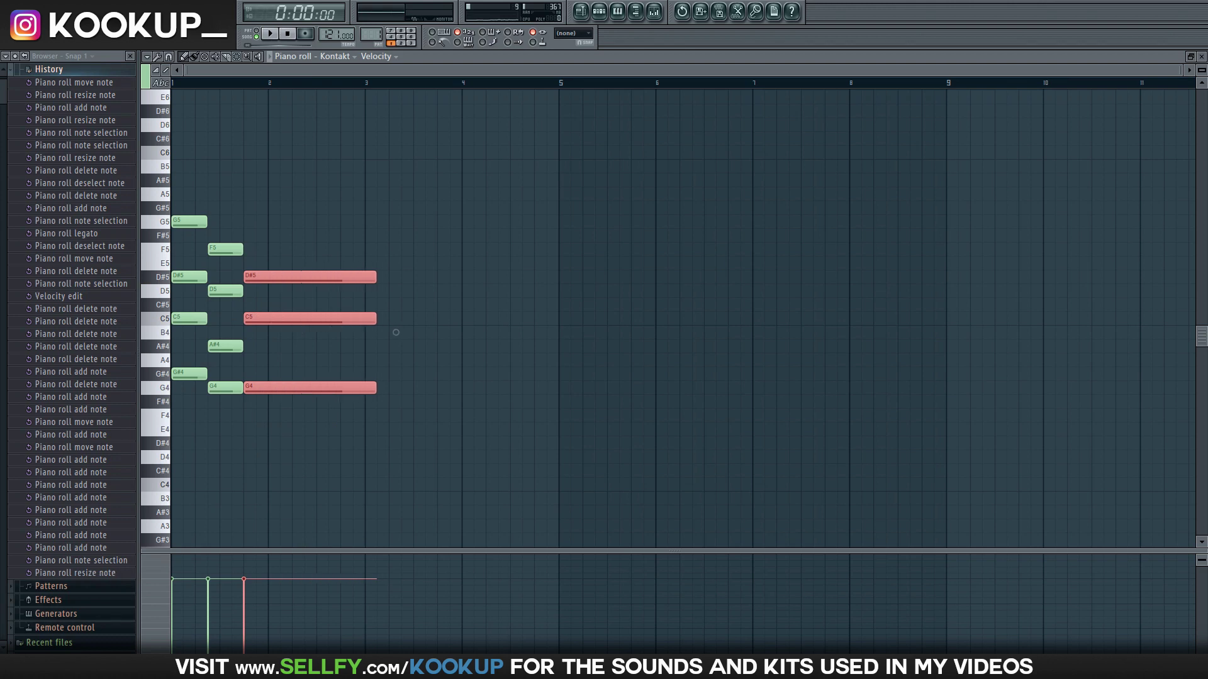
pyautogui.click(384, 332)
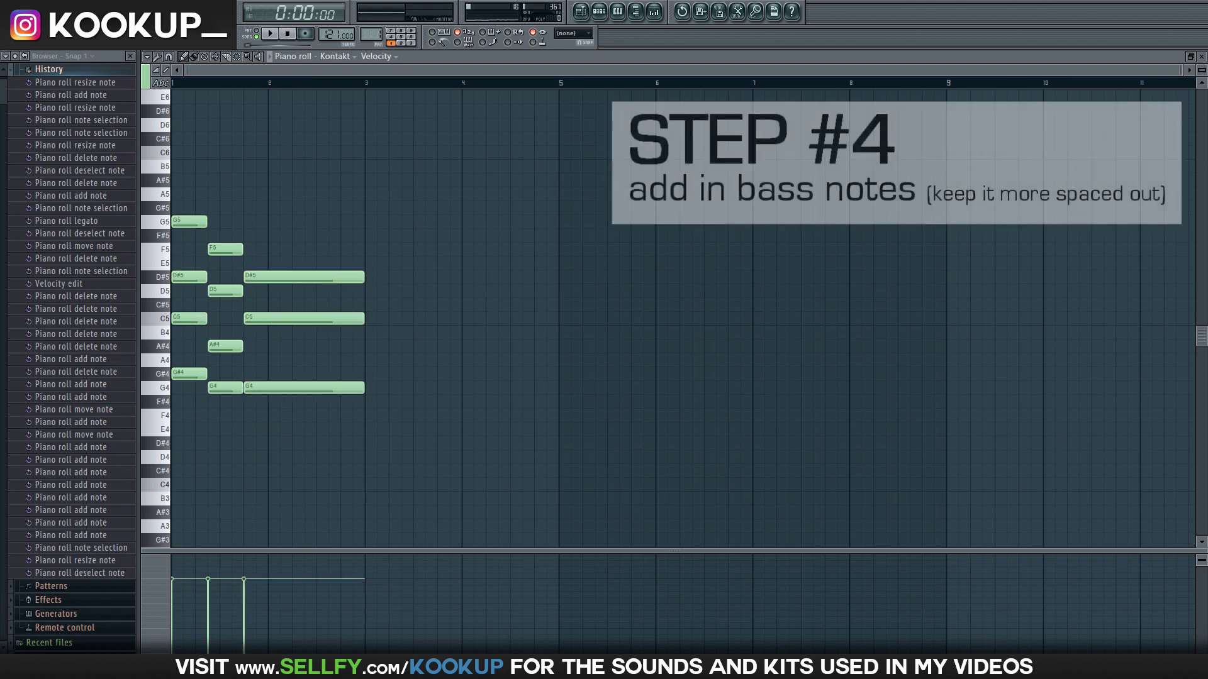
# Add a G#3 bass note under the first two chords and a G3 under the third, and play the result.
pyautogui.click(200, 499)
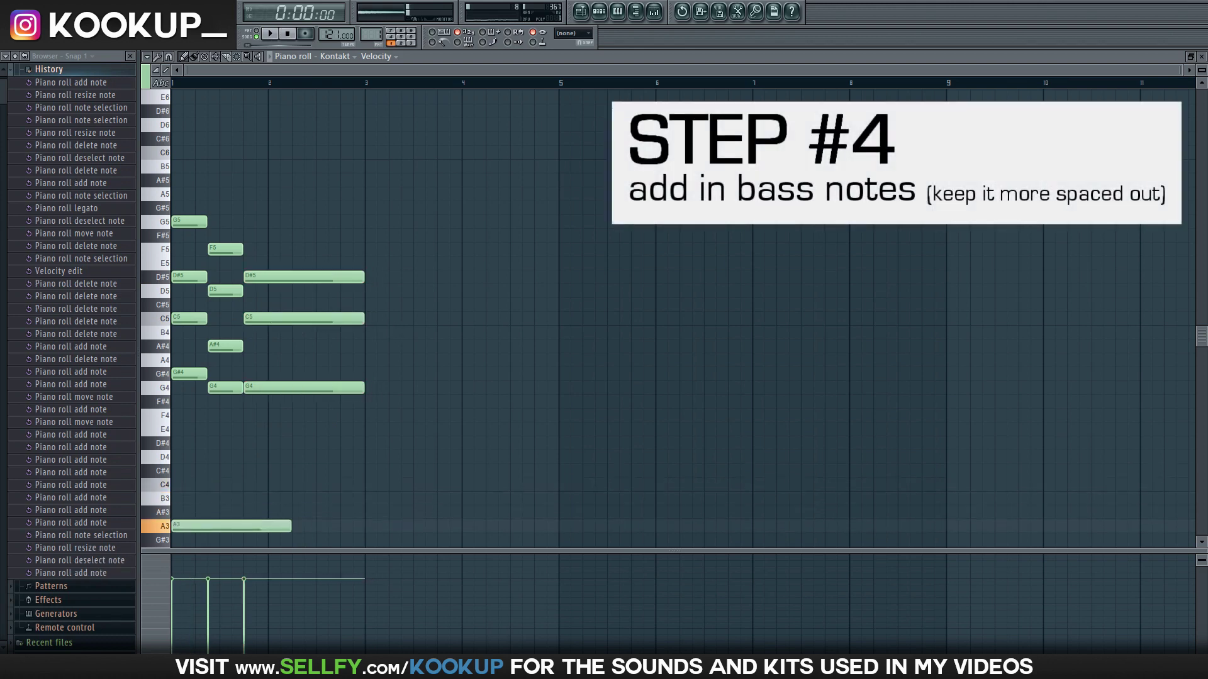
pyautogui.moveTo(200, 526); pyautogui.dragTo(200, 534)
pyautogui.moveTo(325, 521); pyautogui.dragTo(241, 526)
pyautogui.press('space')
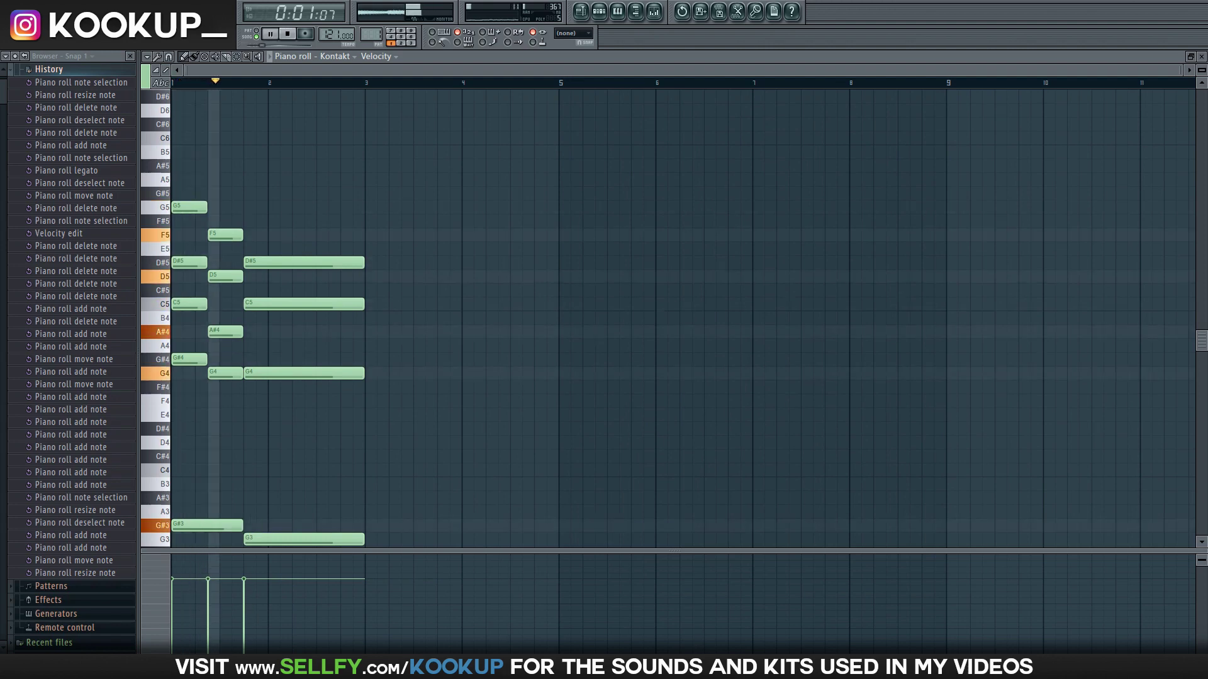
pyautogui.press('space')
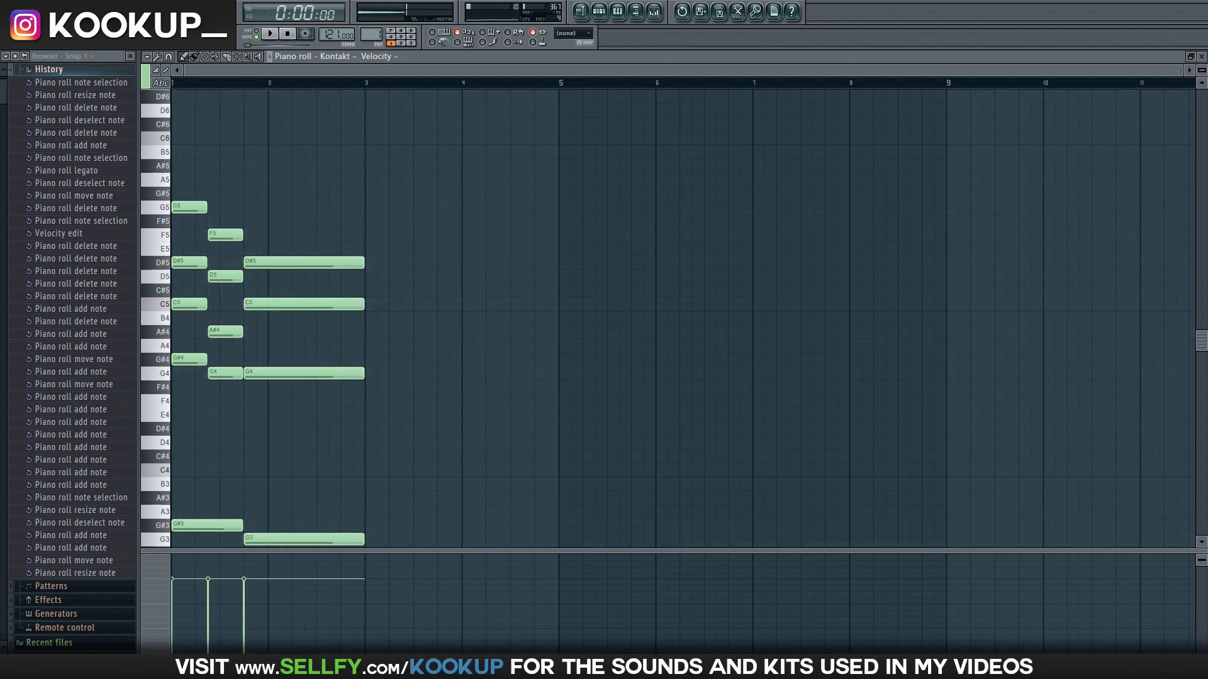
# Add a C4 note spanning the long third chord and play the phrase.
pyautogui.moveTo(334, 498); pyautogui.dragTo(346, 470)
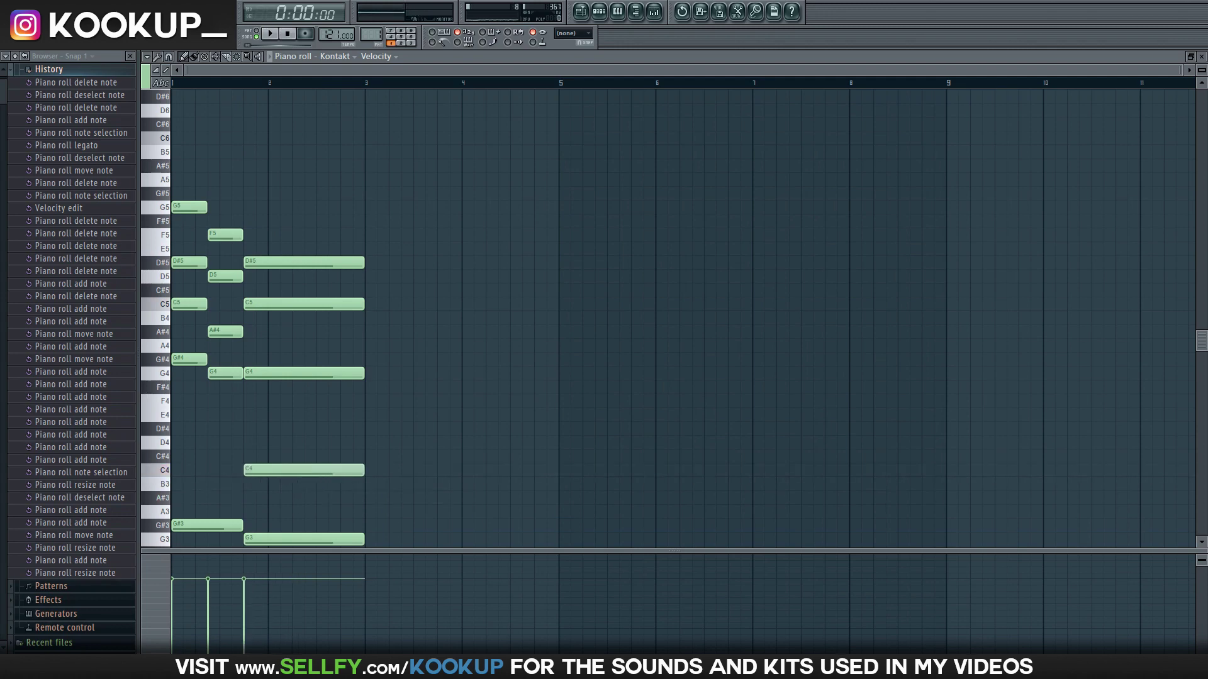
pyautogui.press('space')
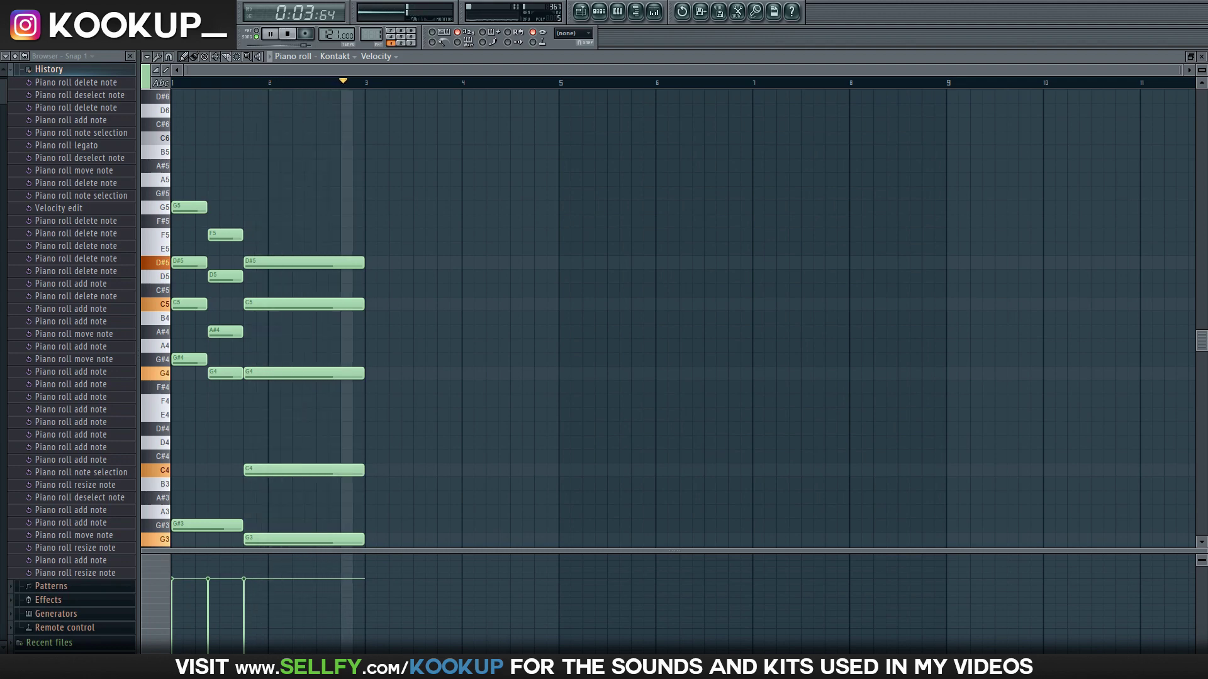
pyautogui.press('space')
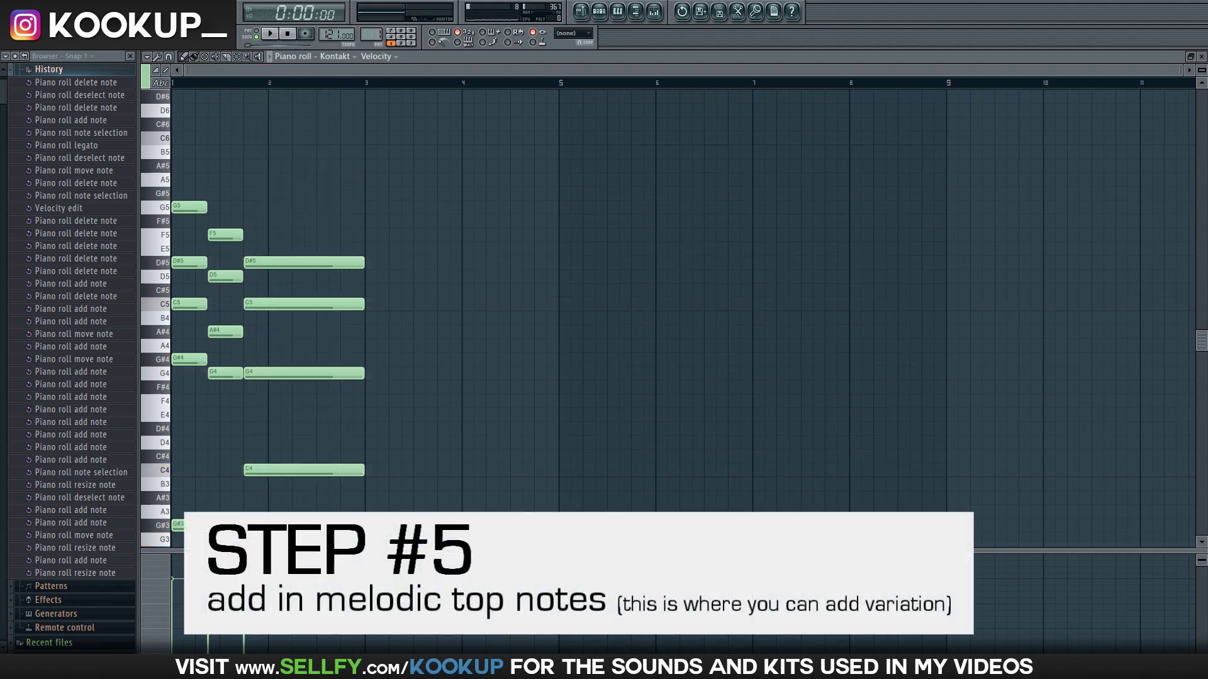
# Add melodic top notes G6, F6 and D#6 at the starts of the first, second and third chords, and audition them.
pyautogui.click(249, 207)
pyautogui.moveTo(179, 110)
pyautogui.mouseDown()
pyautogui.moveTo(179, 92)
pyautogui.moveTo(180, 132)
pyautogui.mouseUp()
pyautogui.press('space')
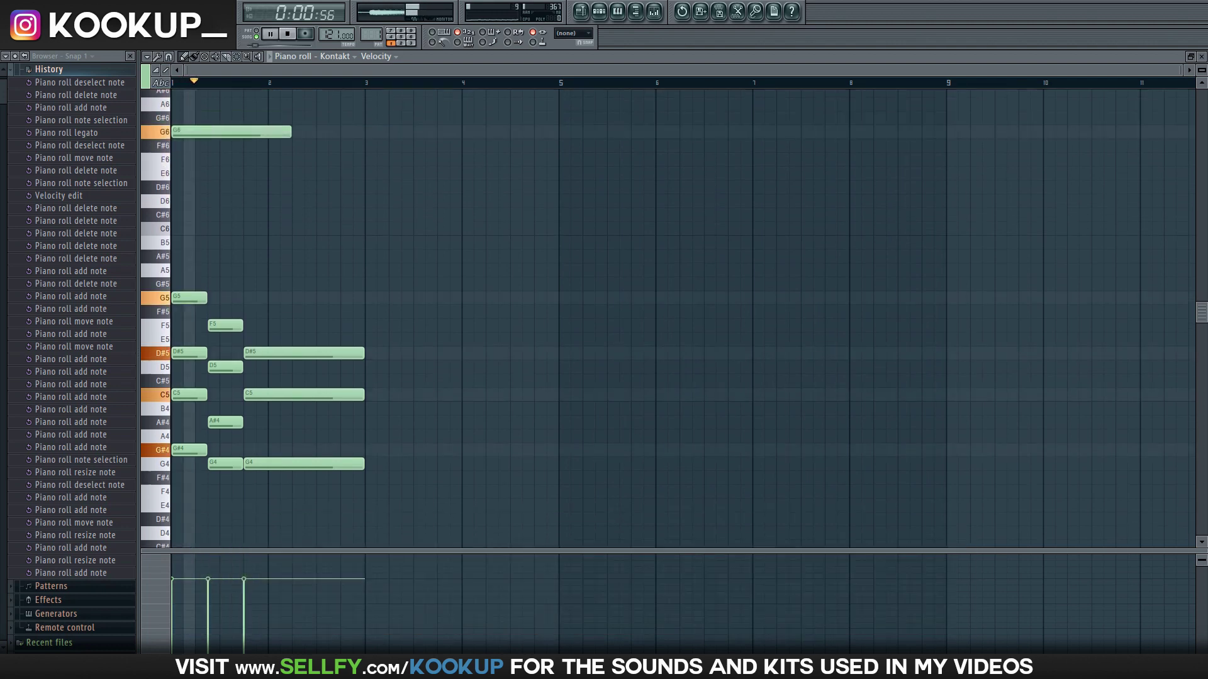
pyautogui.press('space')
pyautogui.click(214, 160)
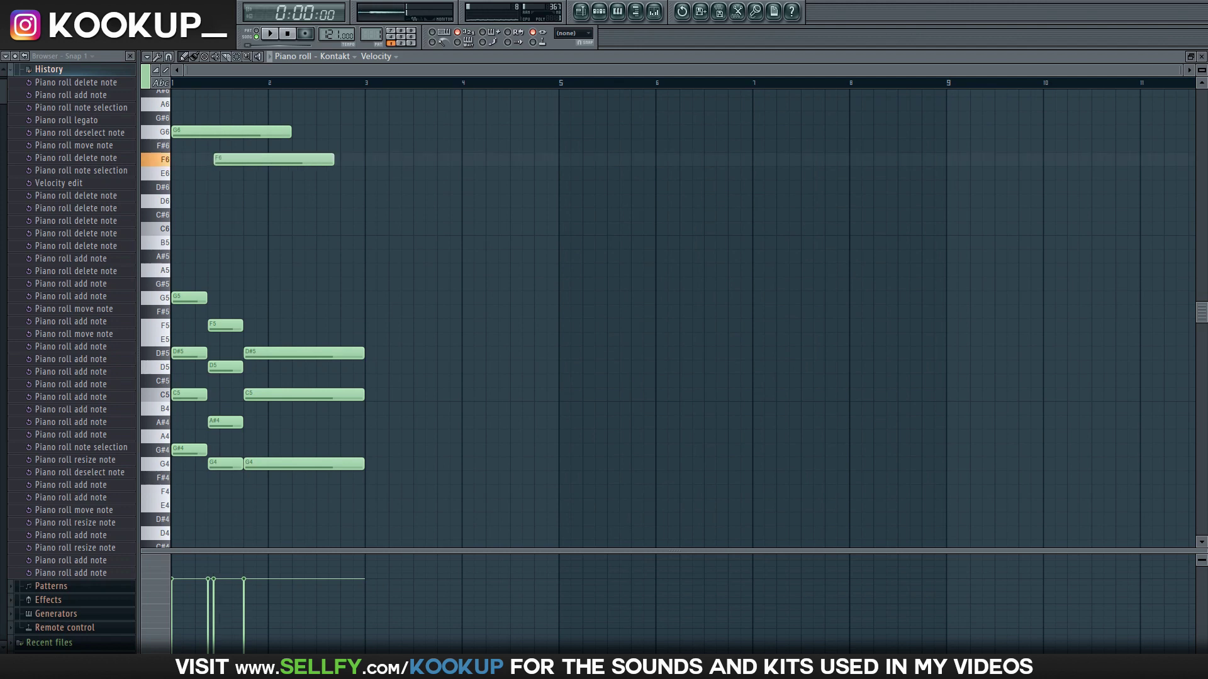
pyautogui.click(256, 173)
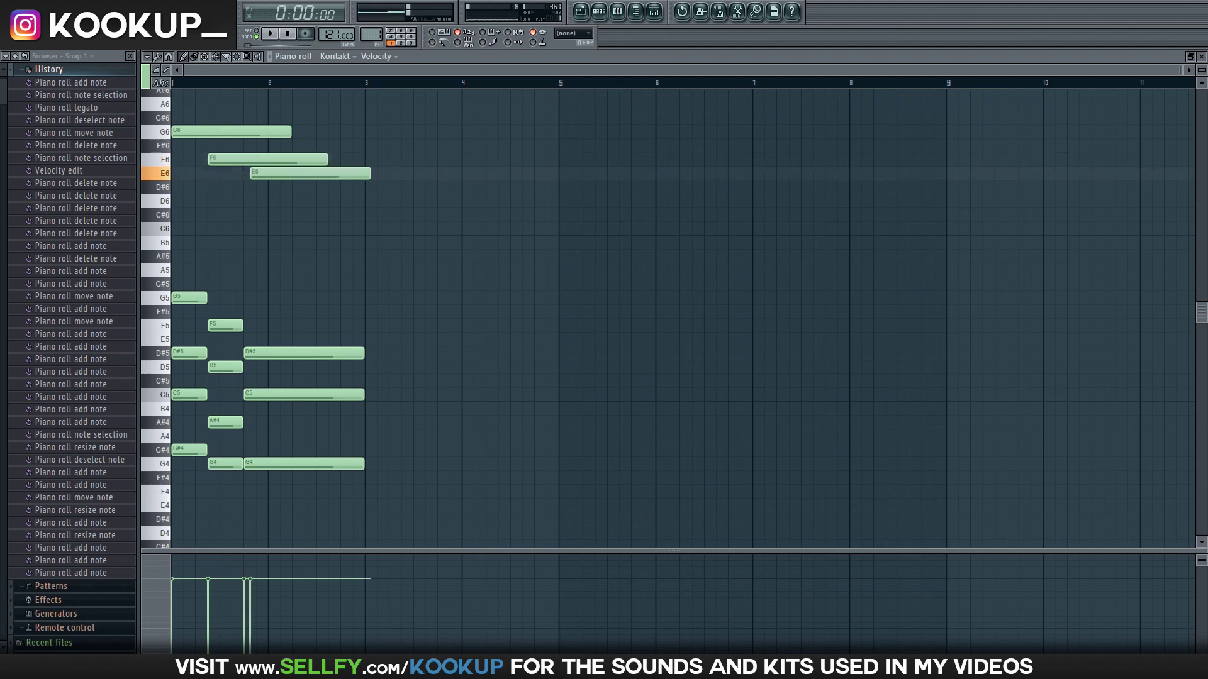
pyautogui.press('space')
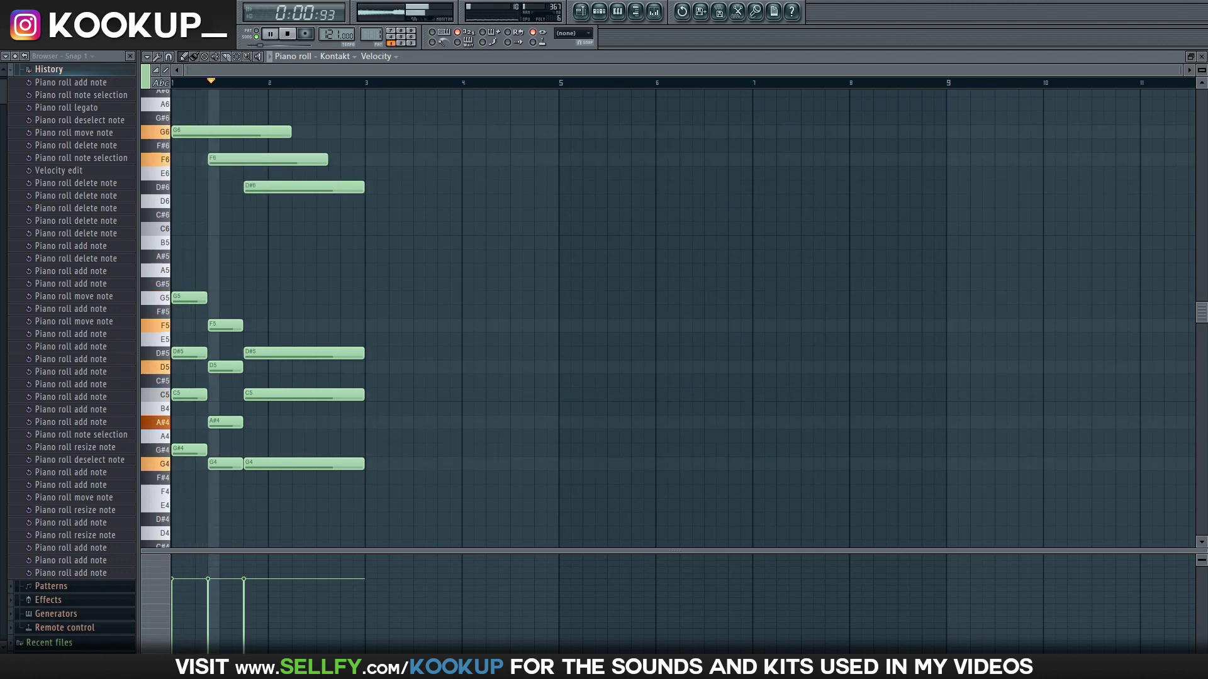
# Shorten the G6 and F6 top notes to the lengths of the chords below them.
pyautogui.moveTo(274, 126)
pyautogui.mouseDown()
pyautogui.moveTo(324, 178)
pyautogui.moveTo(262, 145)
pyautogui.mouseUp()
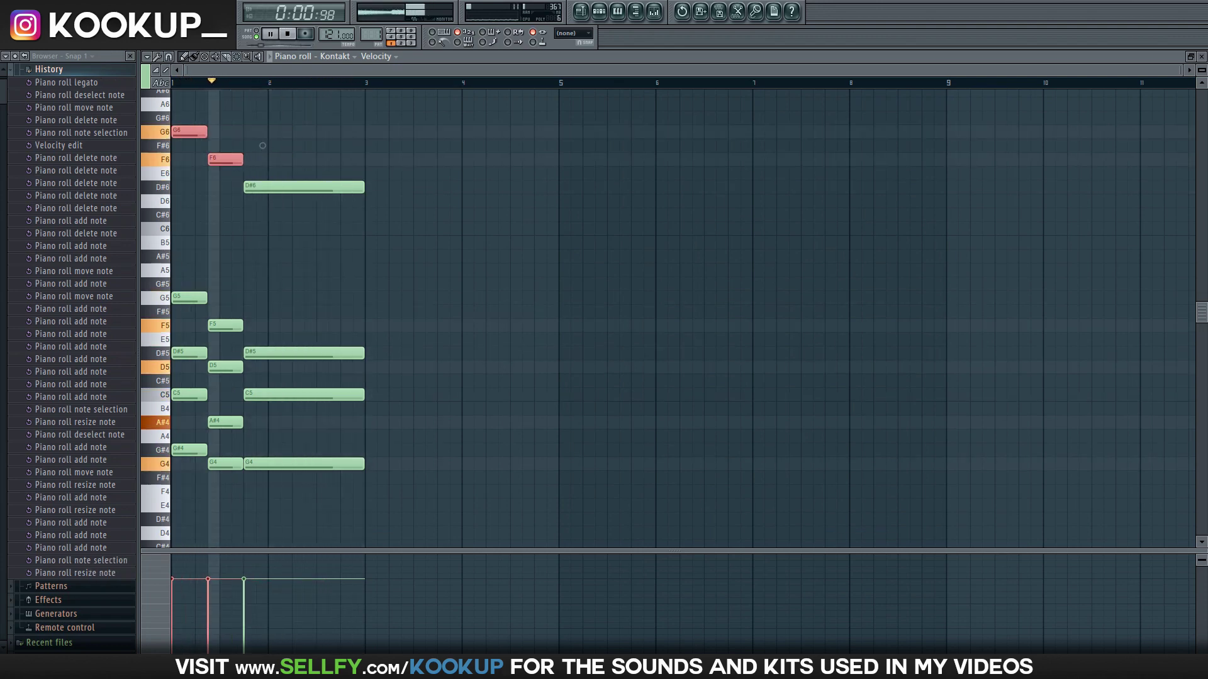
pyautogui.press('space')
pyautogui.click(262, 145)
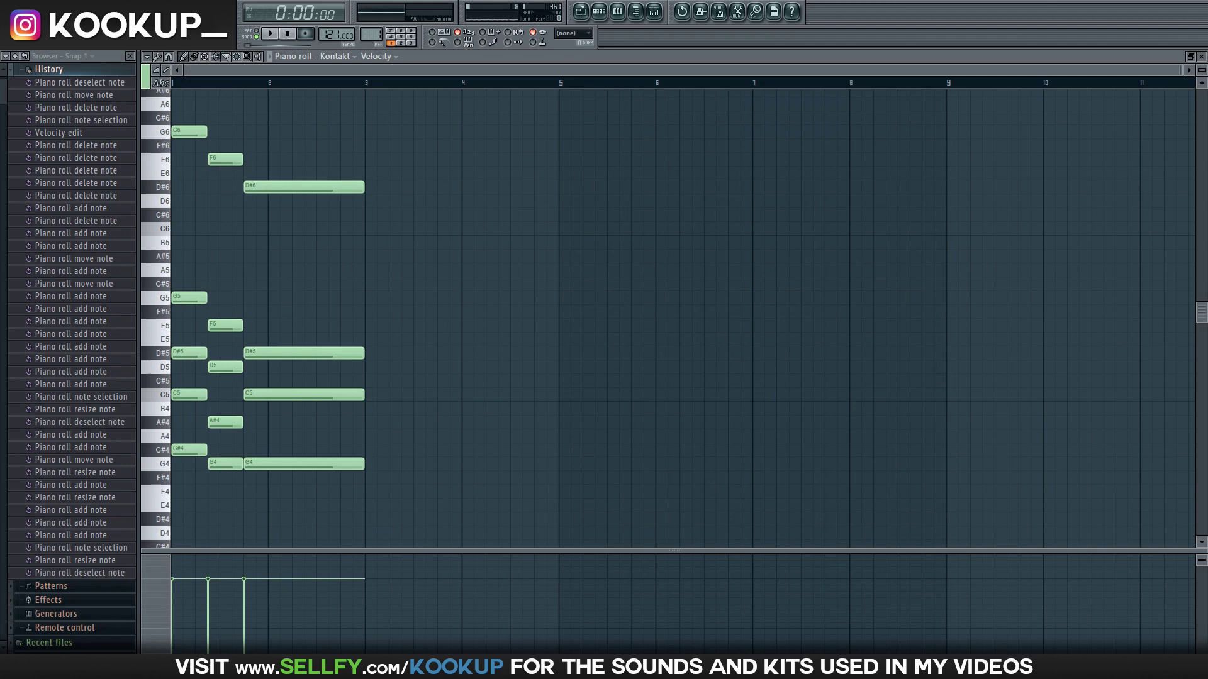
# Duplicate the whole two-bar phrase into bars 3 and 4.
pyautogui.press('5')
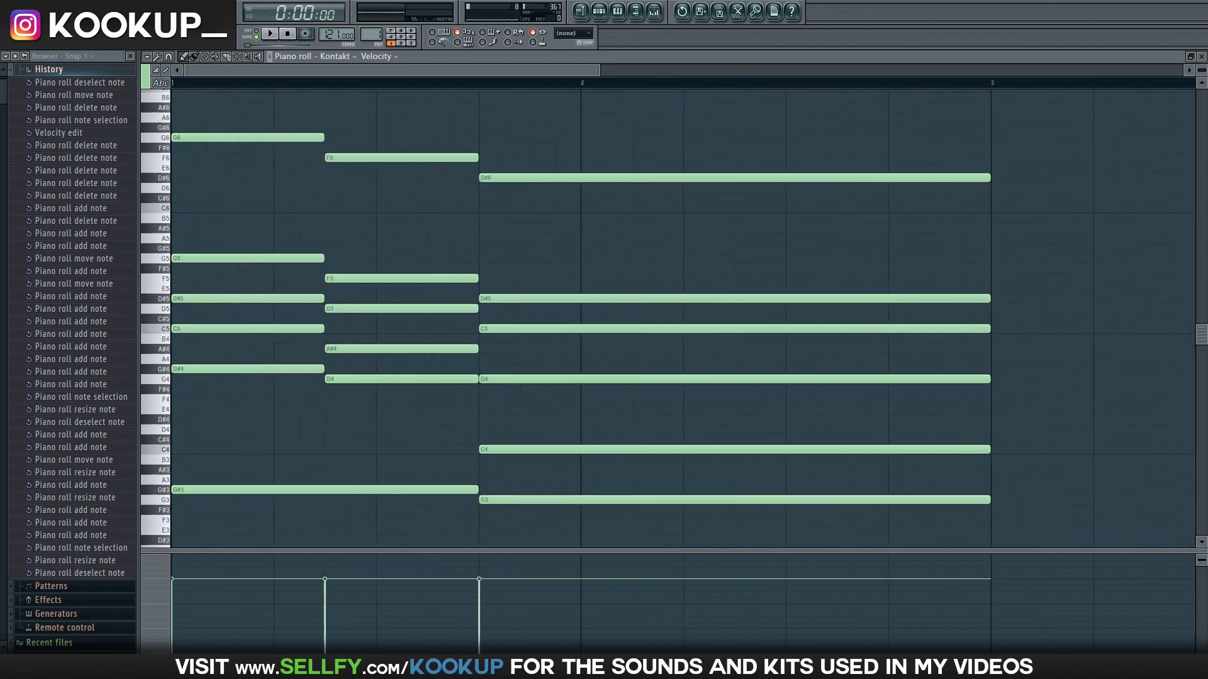
pyautogui.scroll(-5, 856, 318)
pyautogui.hotkey('ctrl', 'b')
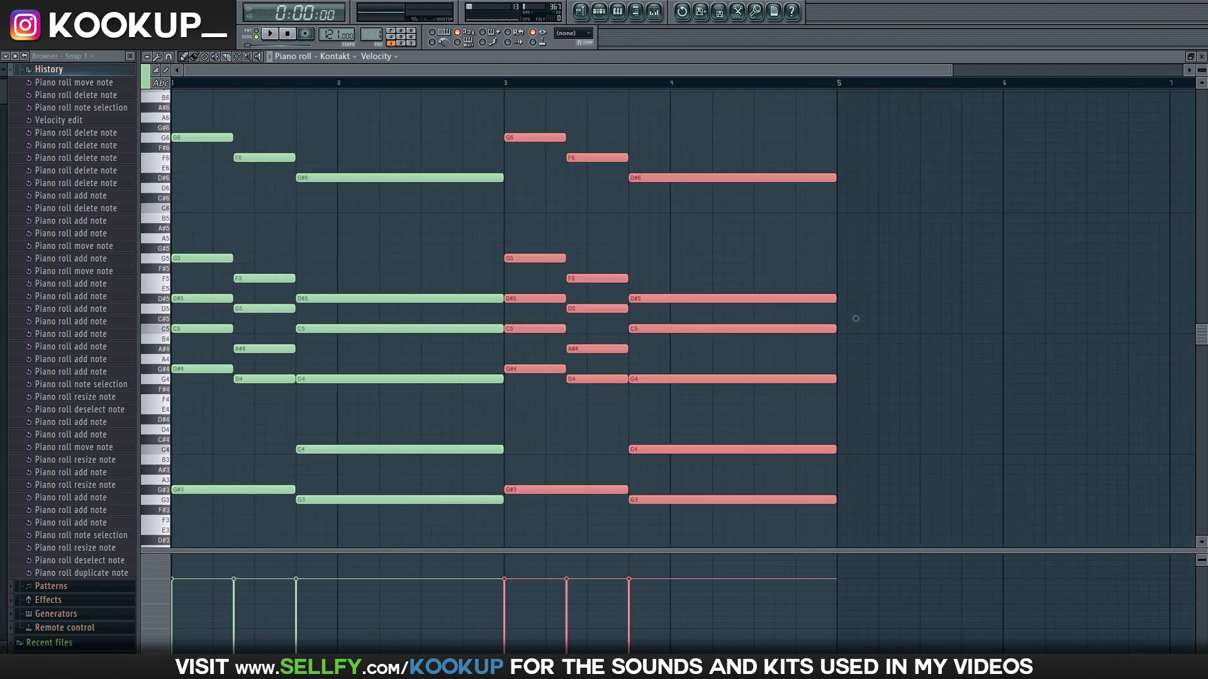
pyautogui.click(856, 318)
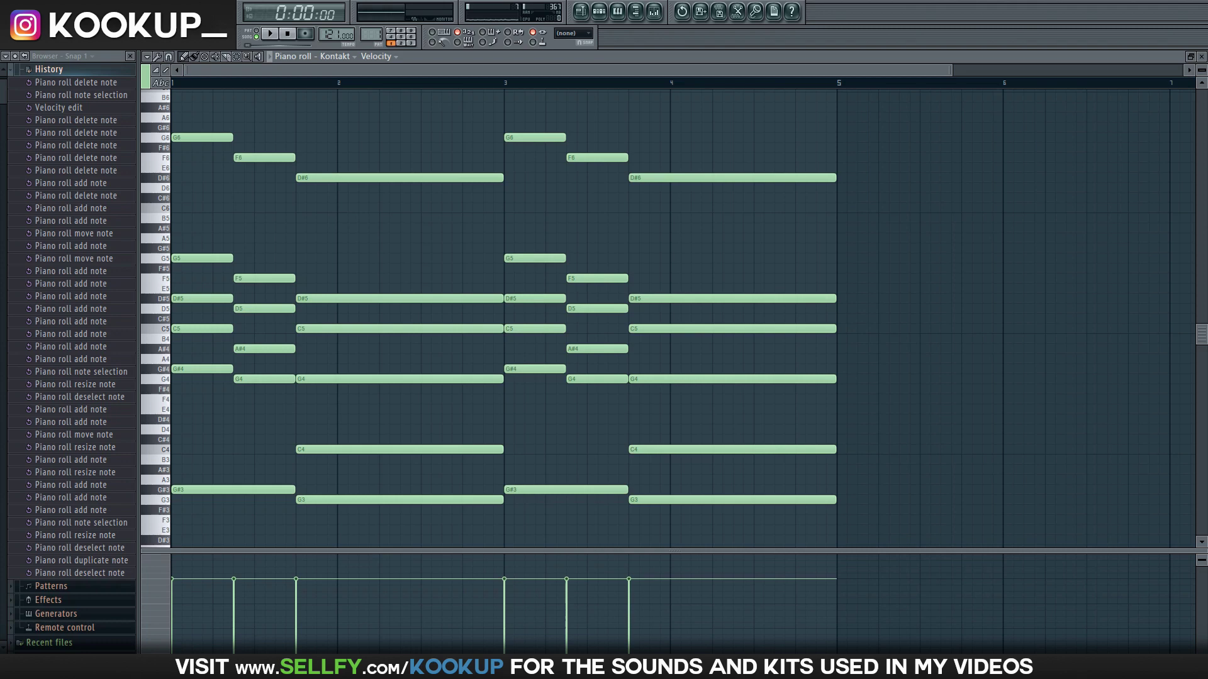
# Add an A#6 note just before bar 3 and raise the long D#6 top note of the duplicated phrase to G6.
pyautogui.moveTo(468, 118); pyautogui.dragTo(467, 108)
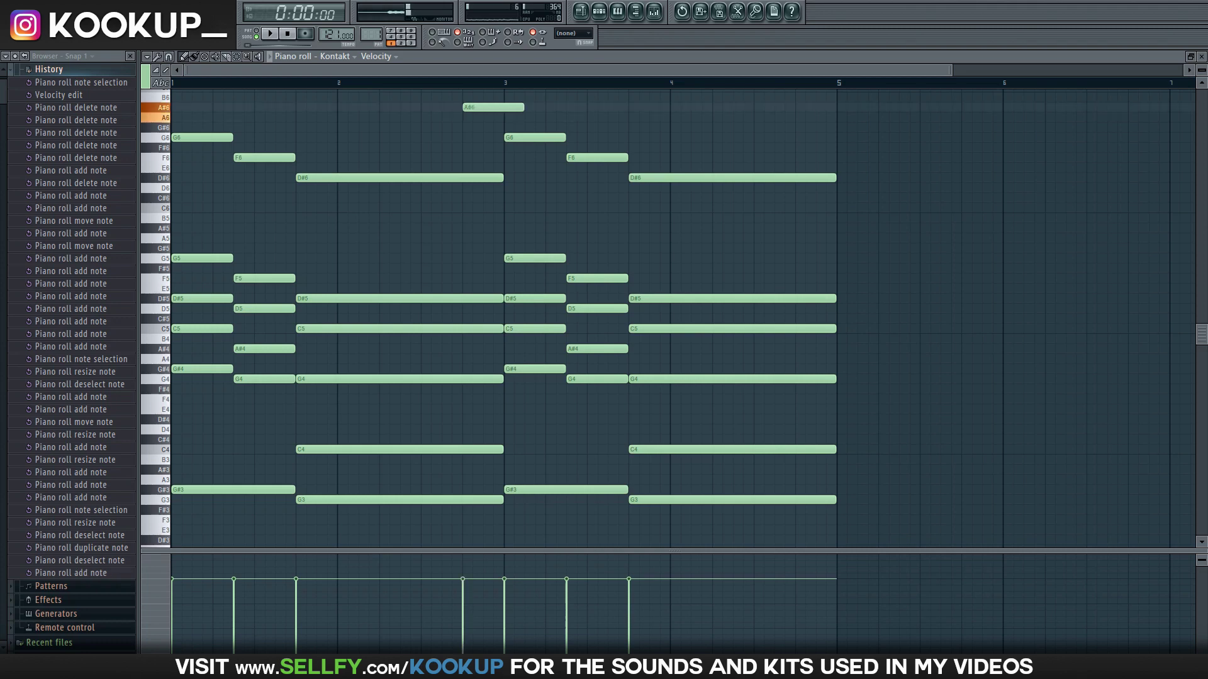
pyautogui.click(530, 137)
pyautogui.click(591, 157)
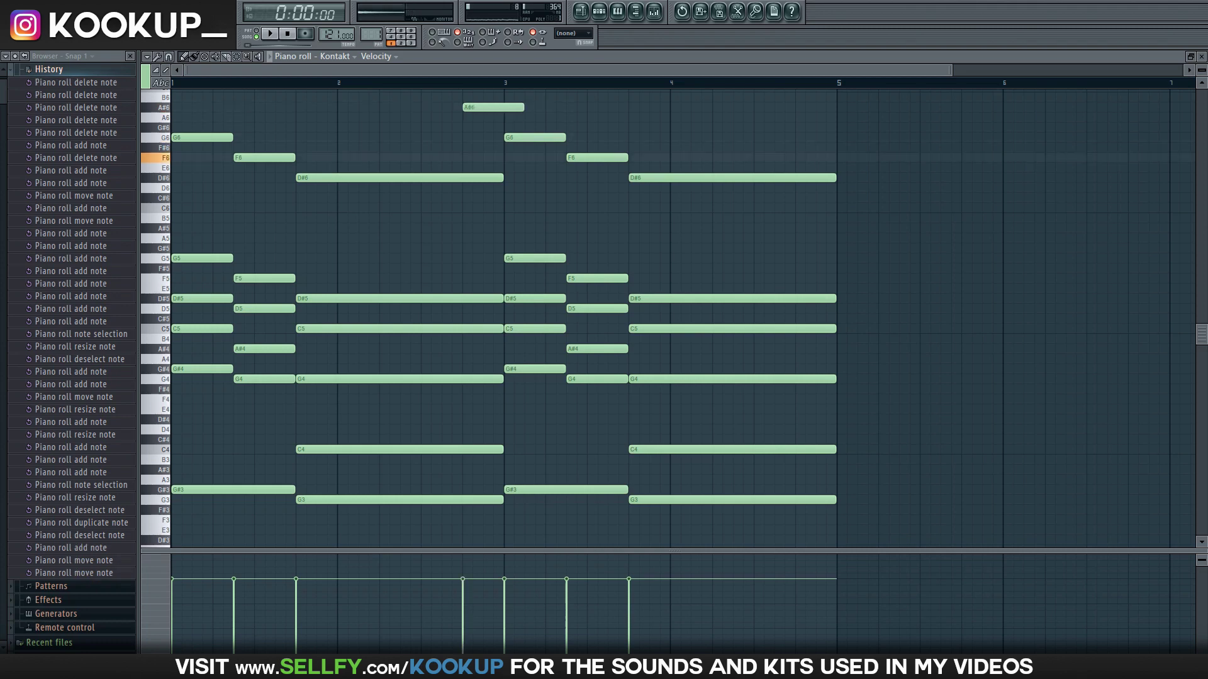
pyautogui.moveTo(660, 178); pyautogui.dragTo(661, 158)
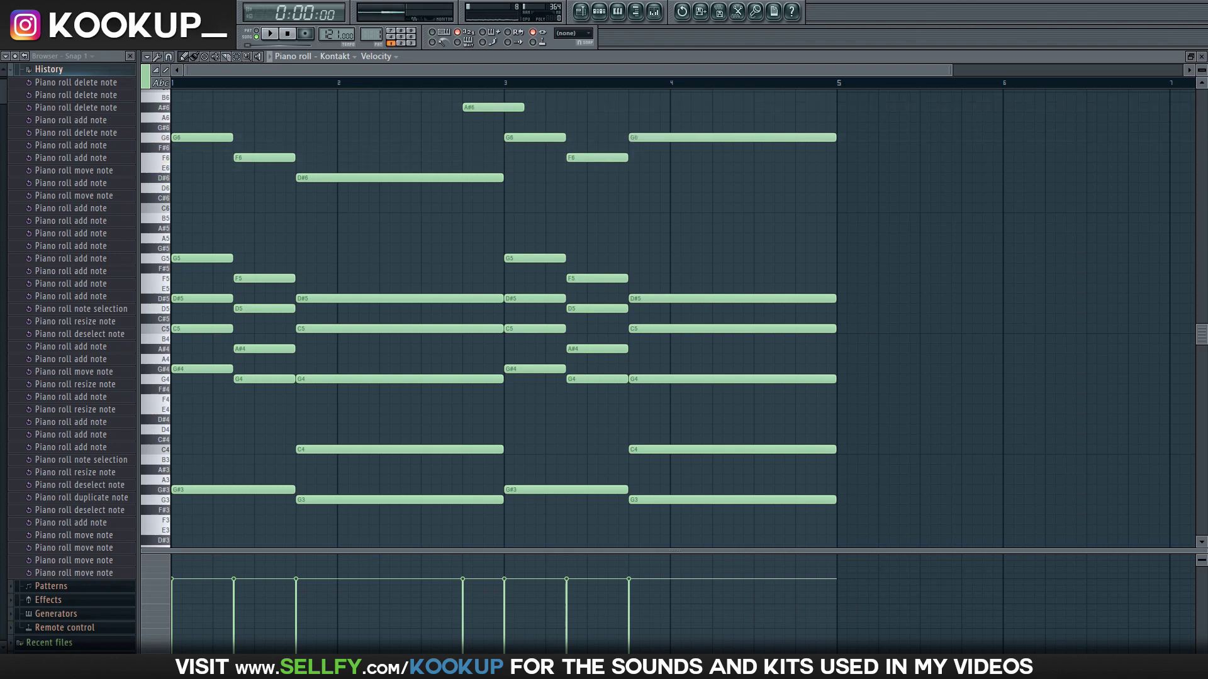
# Copy the short A#6 note to F6 at the end of bar 4, and trim both notes to the bar ends.
pyautogui.moveTo(487, 108)
pyautogui.keyDown('shift'); pyautogui.mouseDown()
pyautogui.moveTo(748, 108)
pyautogui.moveTo(836, 138)
pyautogui.mouseUp(); pyautogui.keyUp('shift')
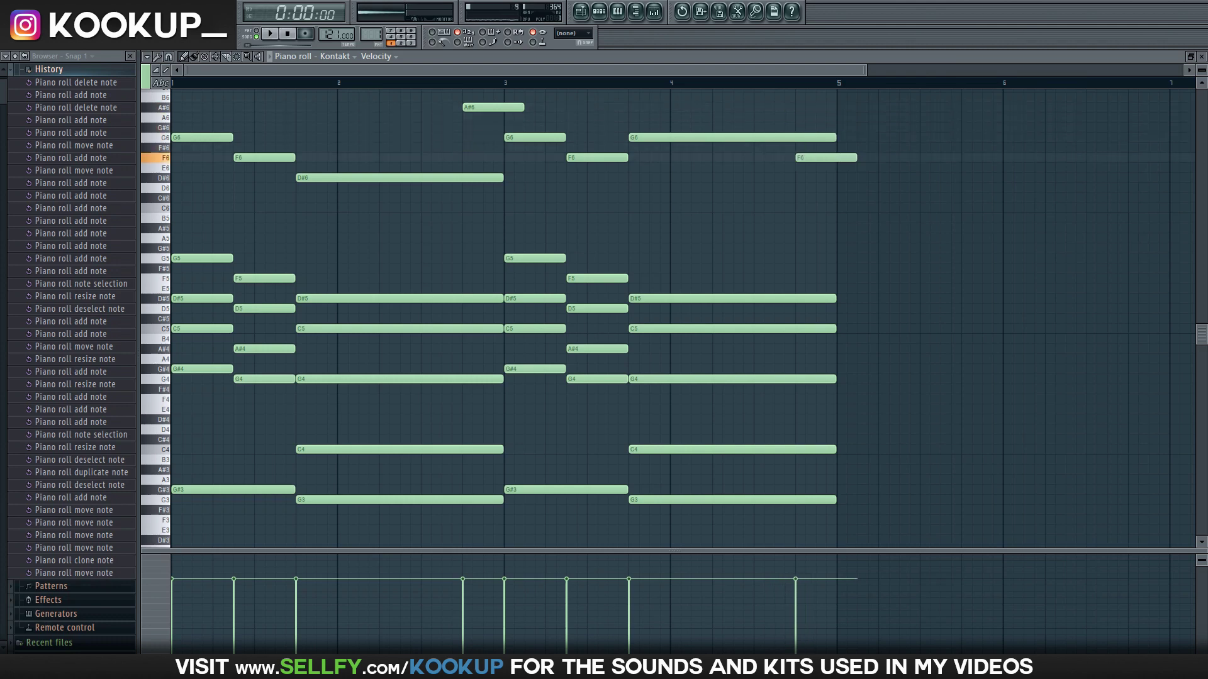
pyautogui.keyDown('ctrl'); pyautogui.moveTo(856, 212); pyautogui.dragTo(502, 108); pyautogui.keyUp('ctrl')
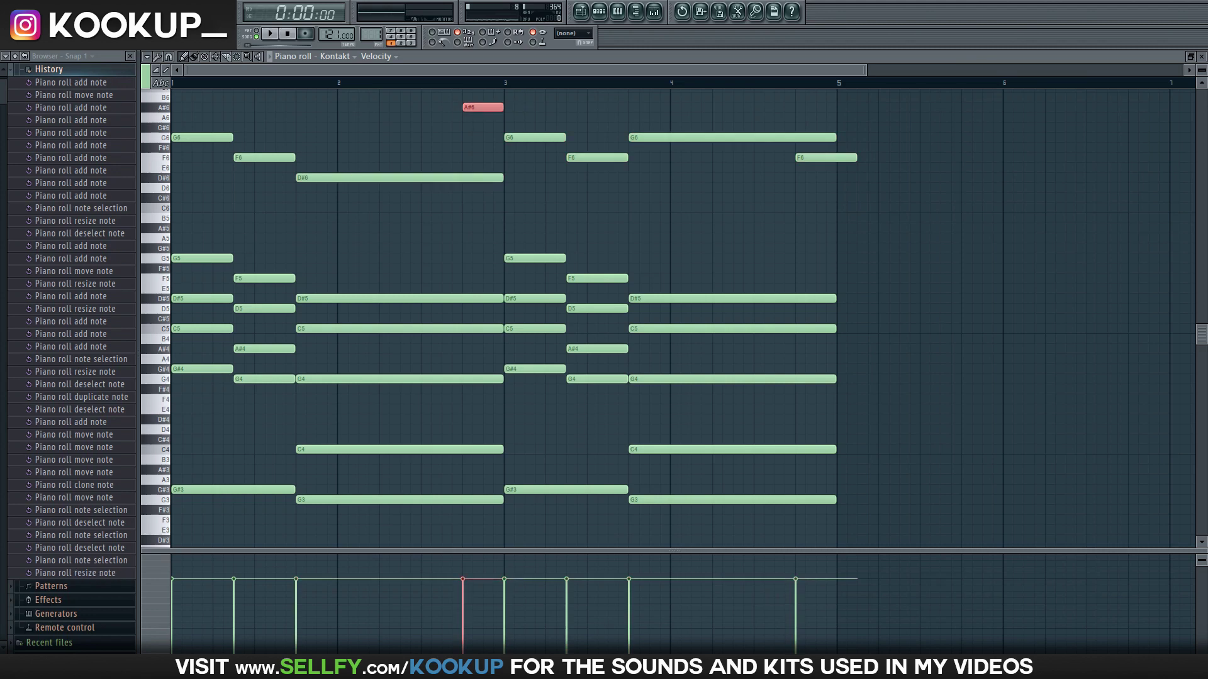
pyautogui.moveTo(855, 158); pyautogui.dragTo(853, 158)
pyautogui.press('space')
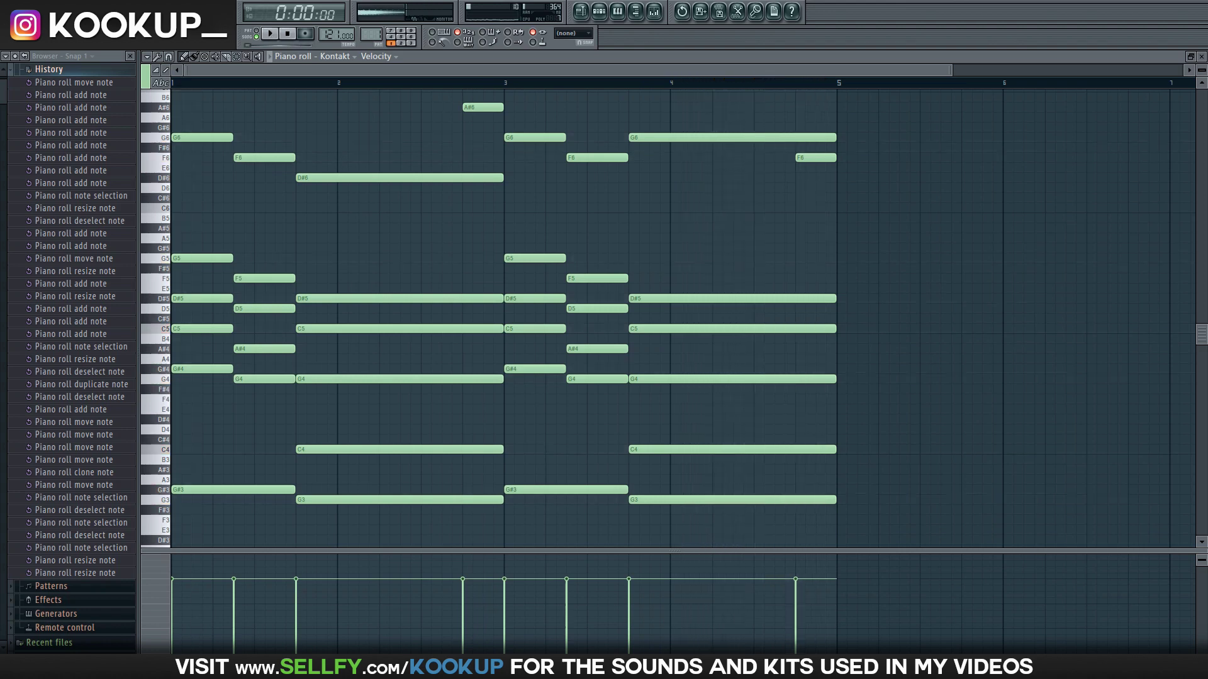
# Add a transition run of short C5, D5, D#5 and D5 notes leading into bar 3.
pyautogui.click(446, 259)
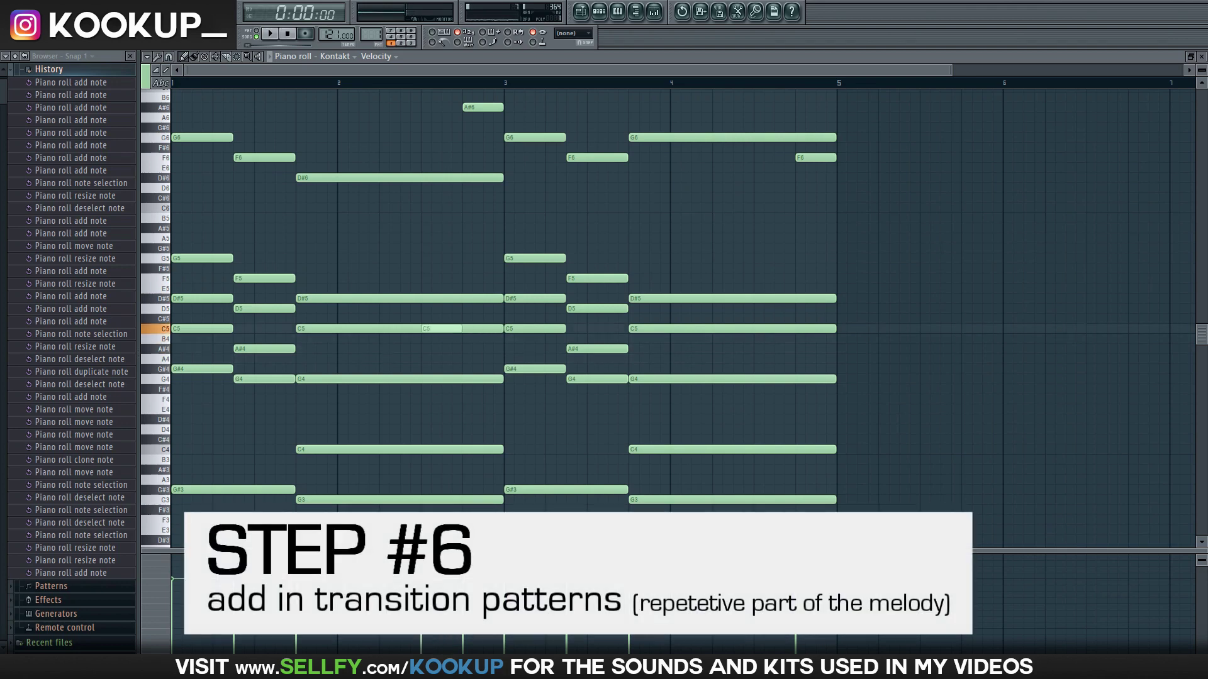
pyautogui.moveTo(455, 308); pyautogui.dragTo(445, 309)
pyautogui.click(467, 299)
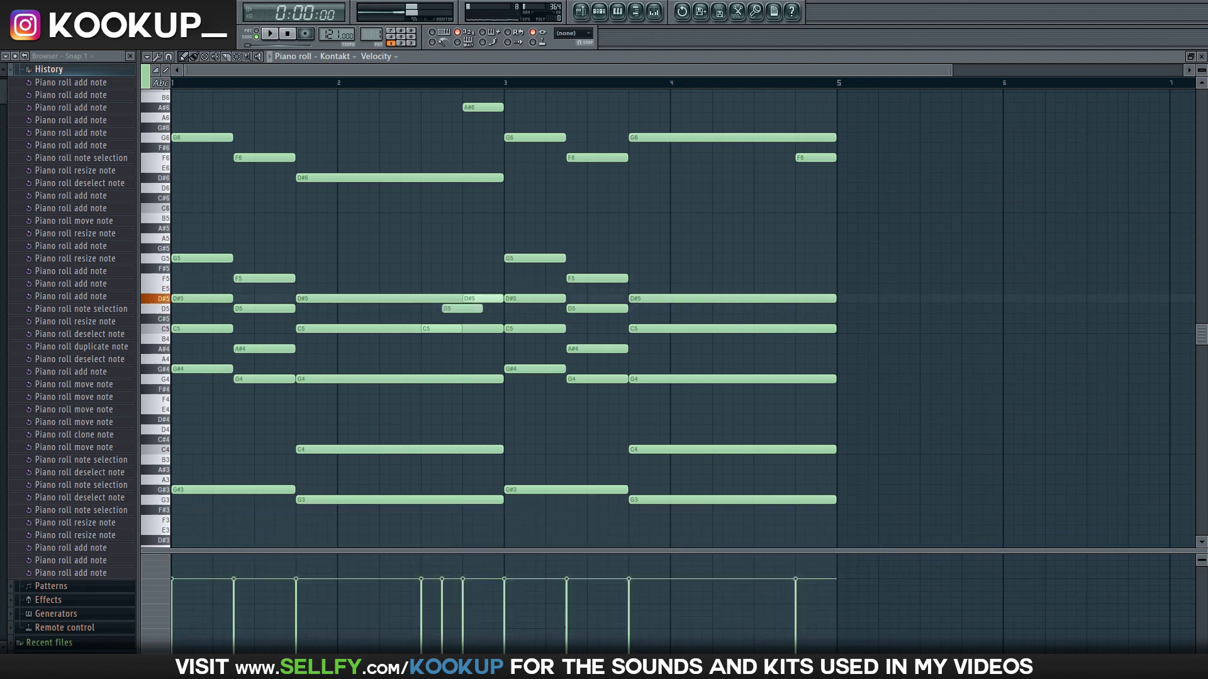
pyautogui.click(498, 309)
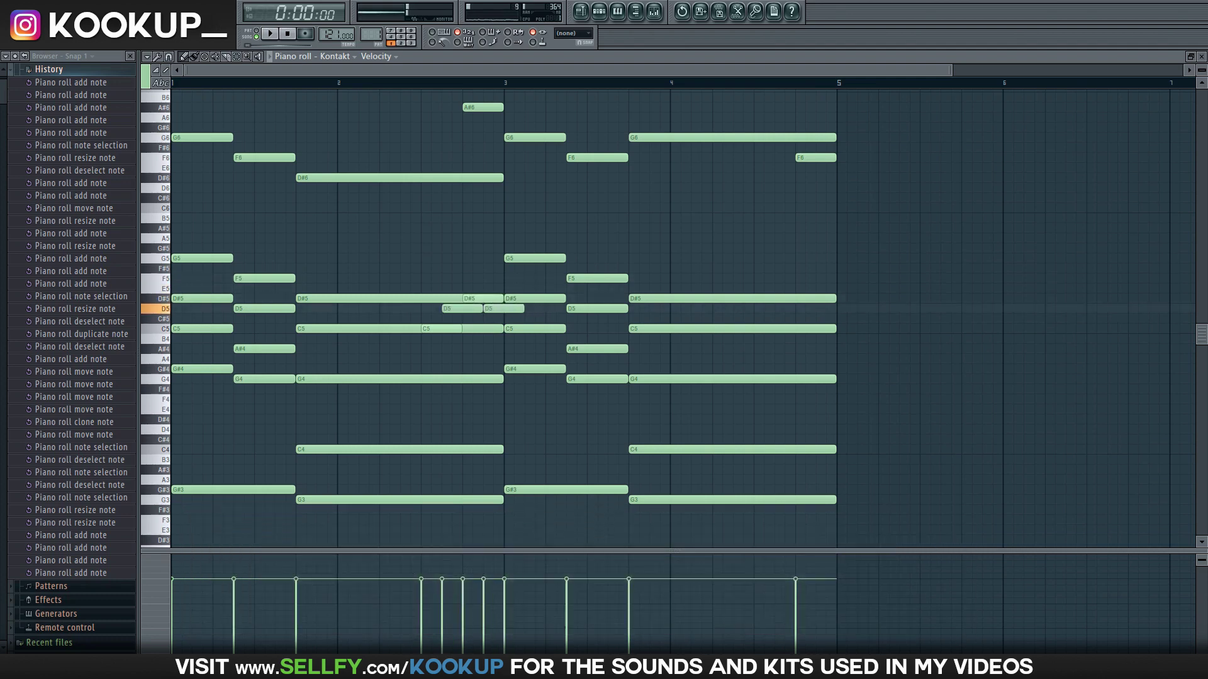
# Shorten the long D#5 and C5 notes in bar 2 to the start of the run, and halve the run's four notes.
pyautogui.keyDown('ctrl'); pyautogui.click(487, 329); pyautogui.keyUp('ctrl')
pyautogui.keyDown('ctrl'); pyautogui.click(490, 299); pyautogui.keyUp('ctrl')
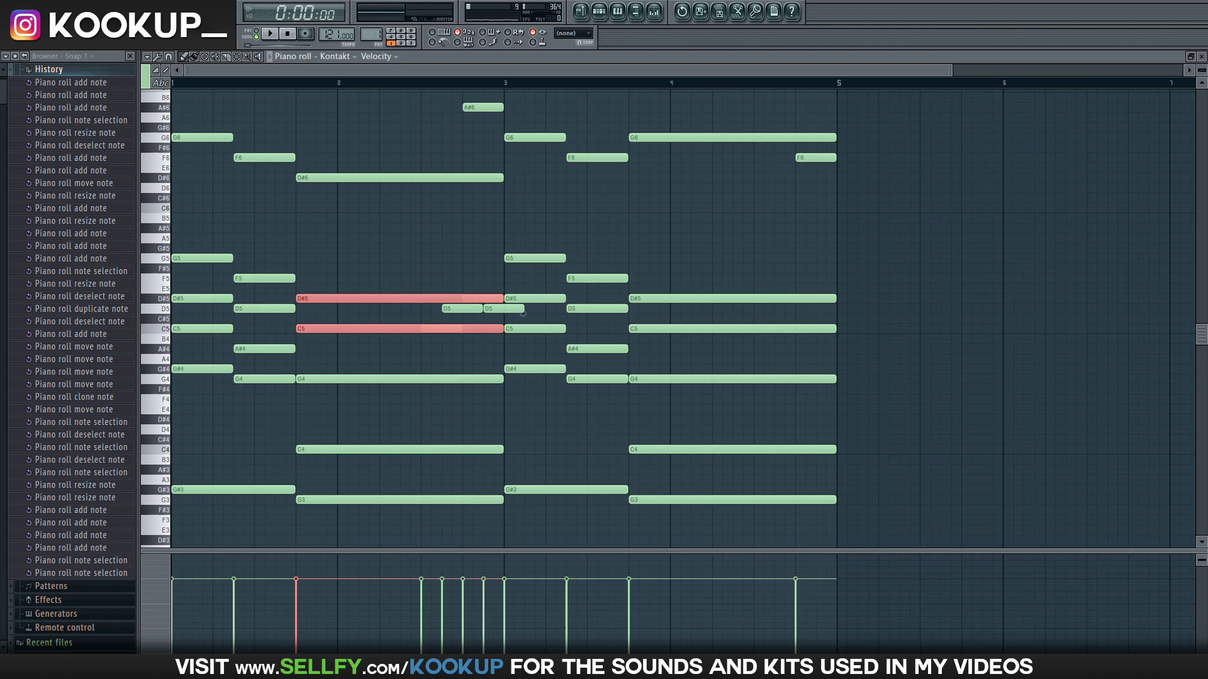
pyautogui.moveTo(523, 314); pyautogui.dragTo(480, 342)
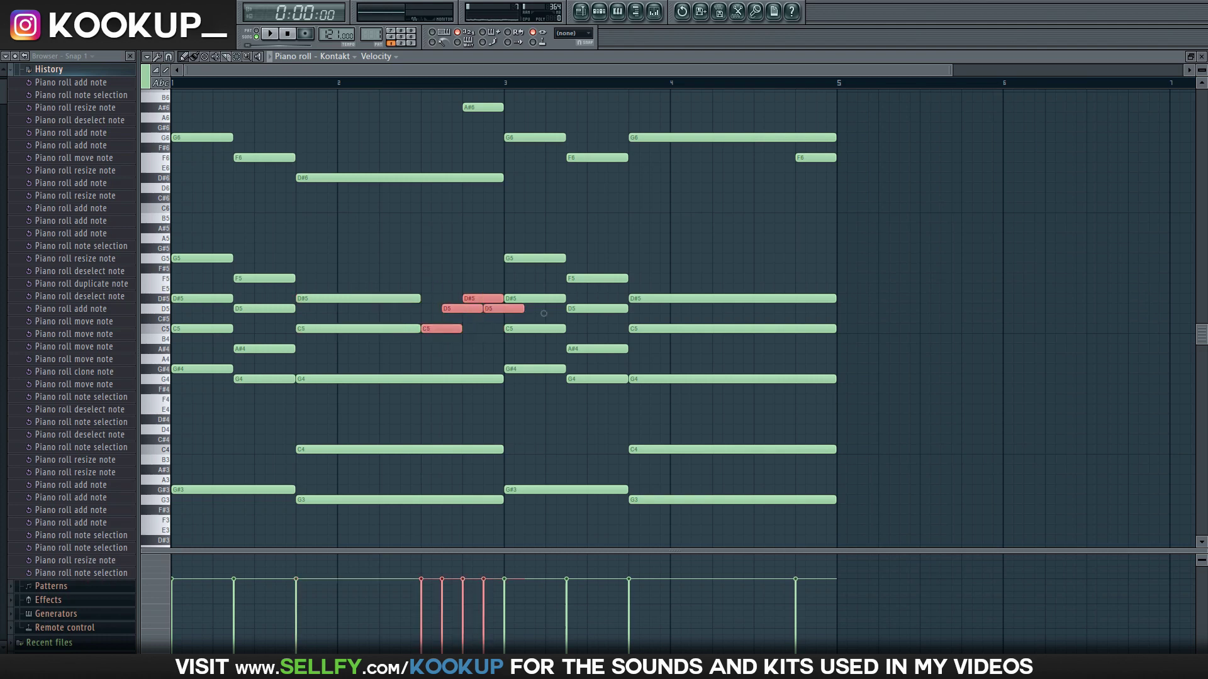
pyautogui.moveTo(544, 314); pyautogui.dragTo(543, 313)
pyautogui.hotkey('ctrl', 'd')
pyautogui.press('space')
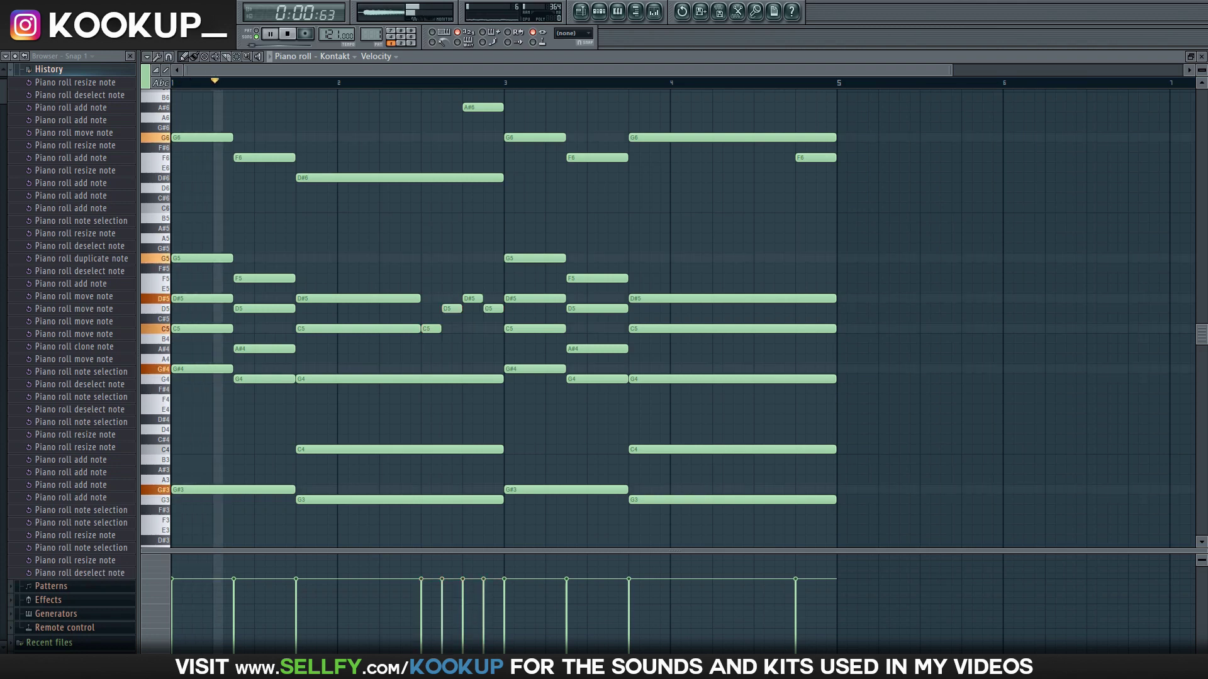
# Shorten the long D#5 and C5 notes ending at bar 5 to leave room for a second transition run.
pyautogui.moveTo(806, 286); pyautogui.dragTo(849, 361)
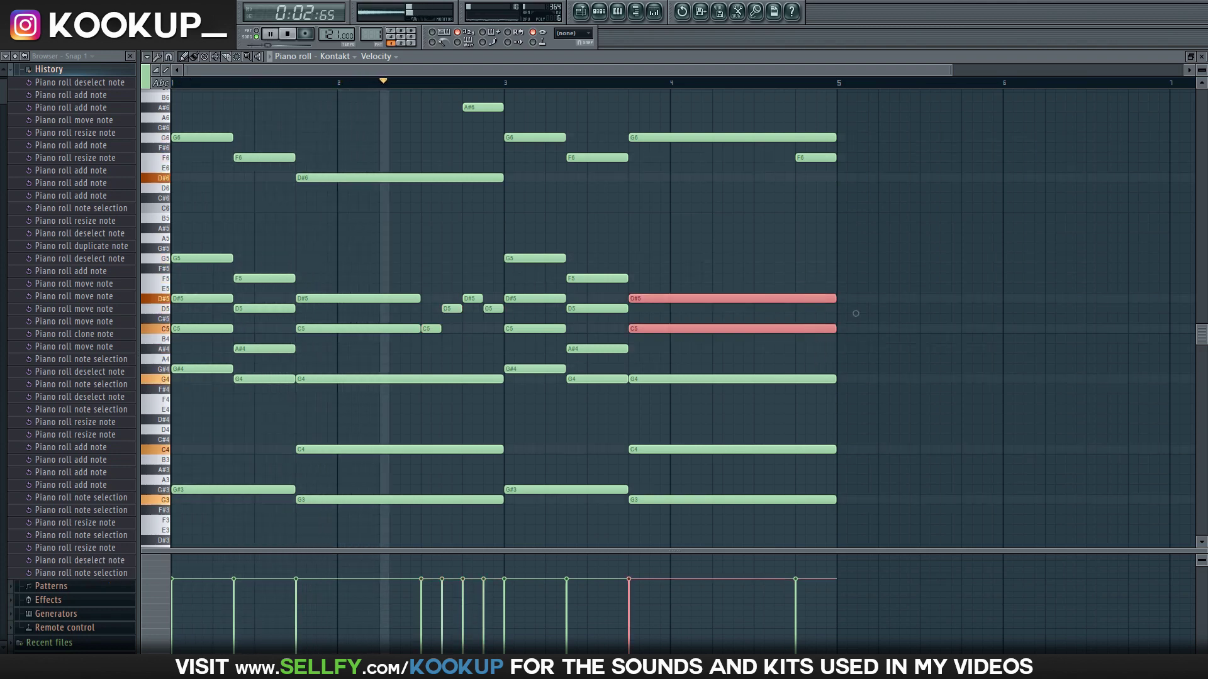
pyautogui.moveTo(855, 314); pyautogui.dragTo(772, 313)
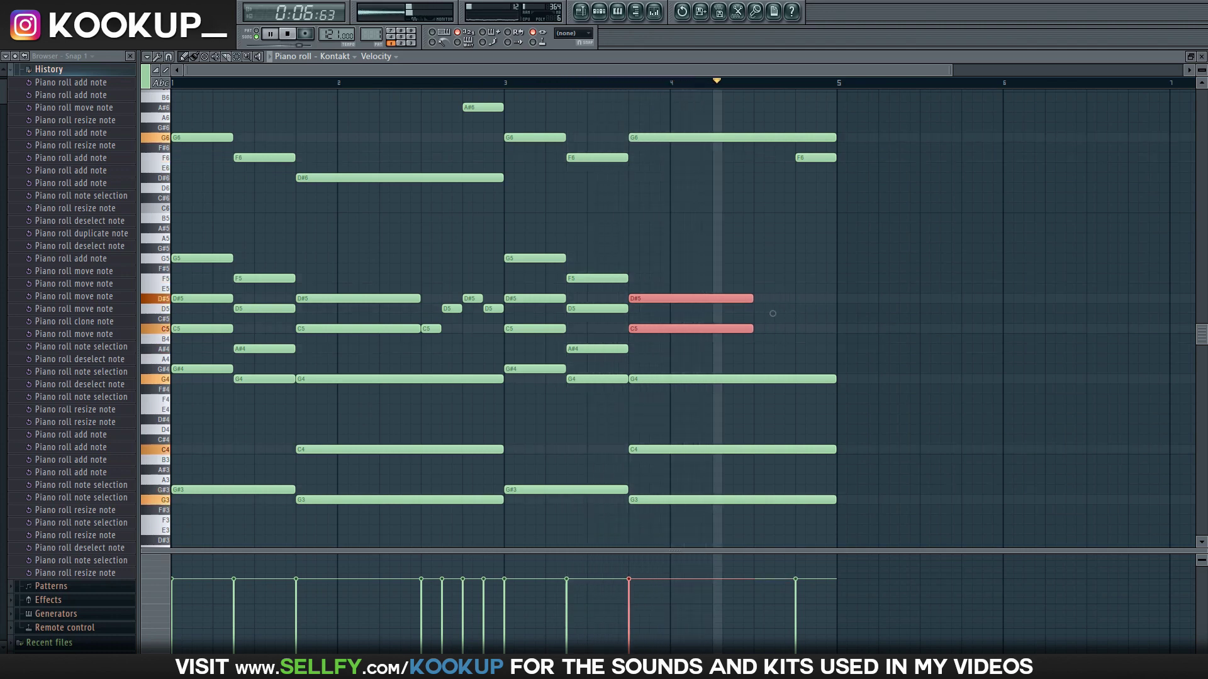
pyautogui.hotkey('ctrl', 'd')
pyautogui.press('space')
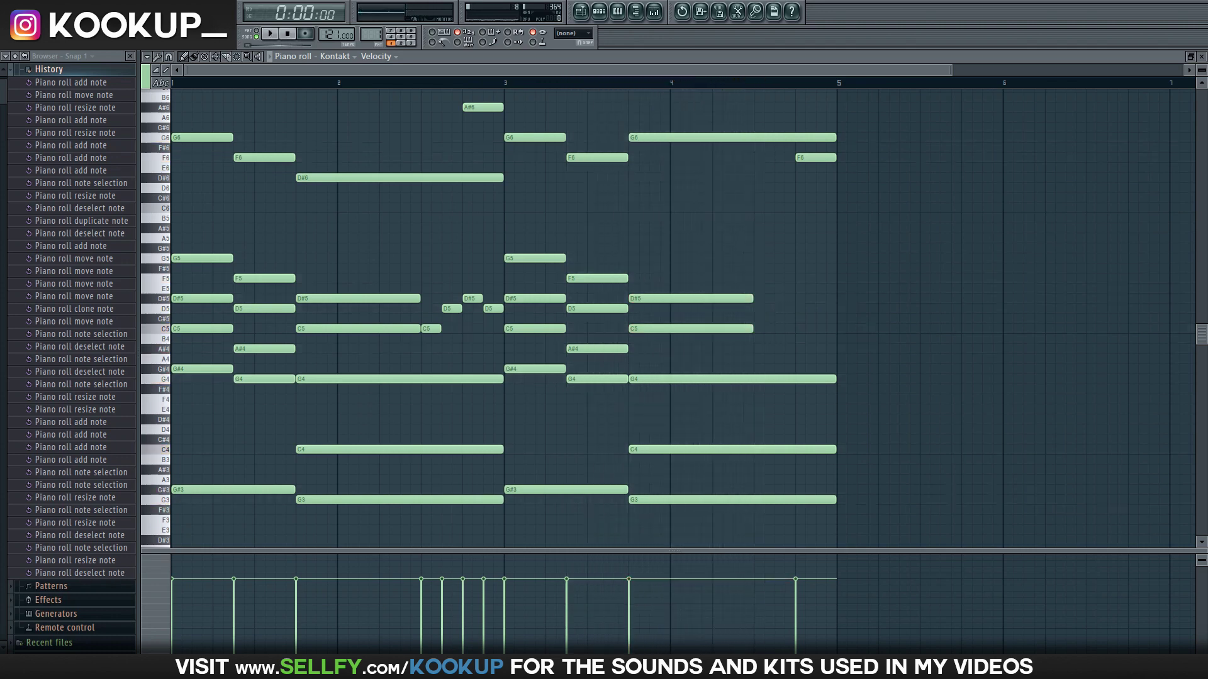
# Copy the four-note C5, D5, D#5, D5 run to the end of bar 4.
pyautogui.moveTo(430, 275); pyautogui.dragTo(490, 363)
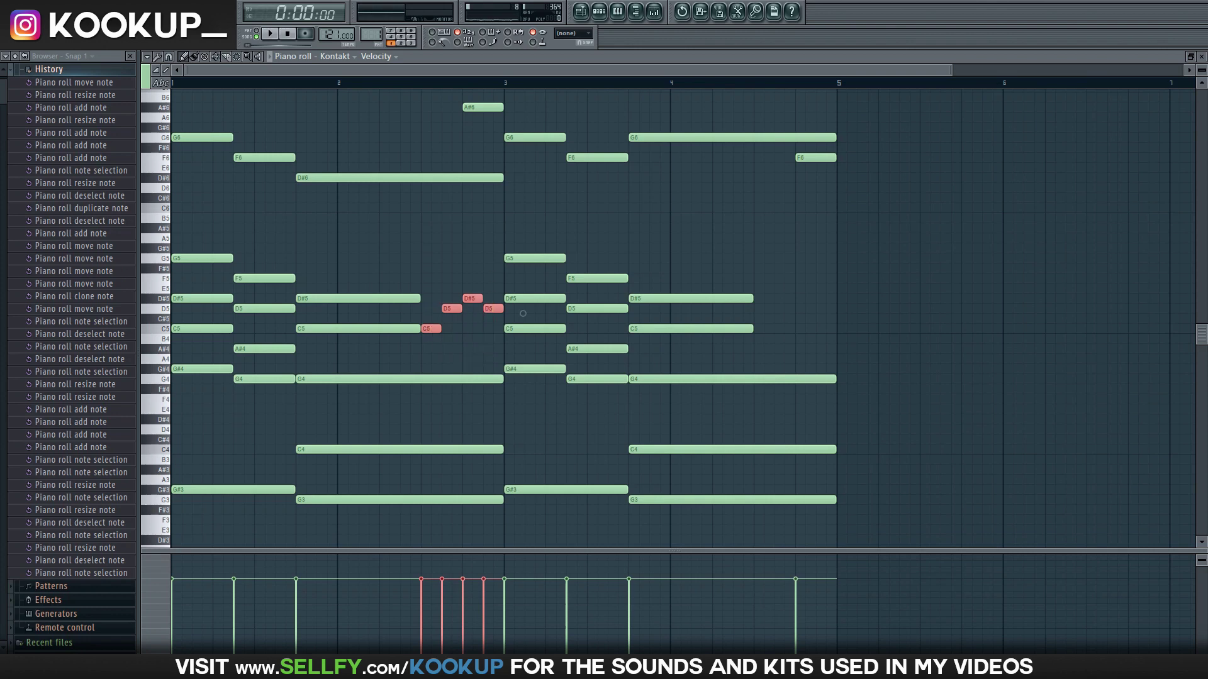
pyautogui.moveTo(522, 313); pyautogui.dragTo(637, 313)
pyautogui.moveTo(835, 313); pyautogui.dragTo(856, 313)
pyautogui.hotkey('ctrl', 'd')
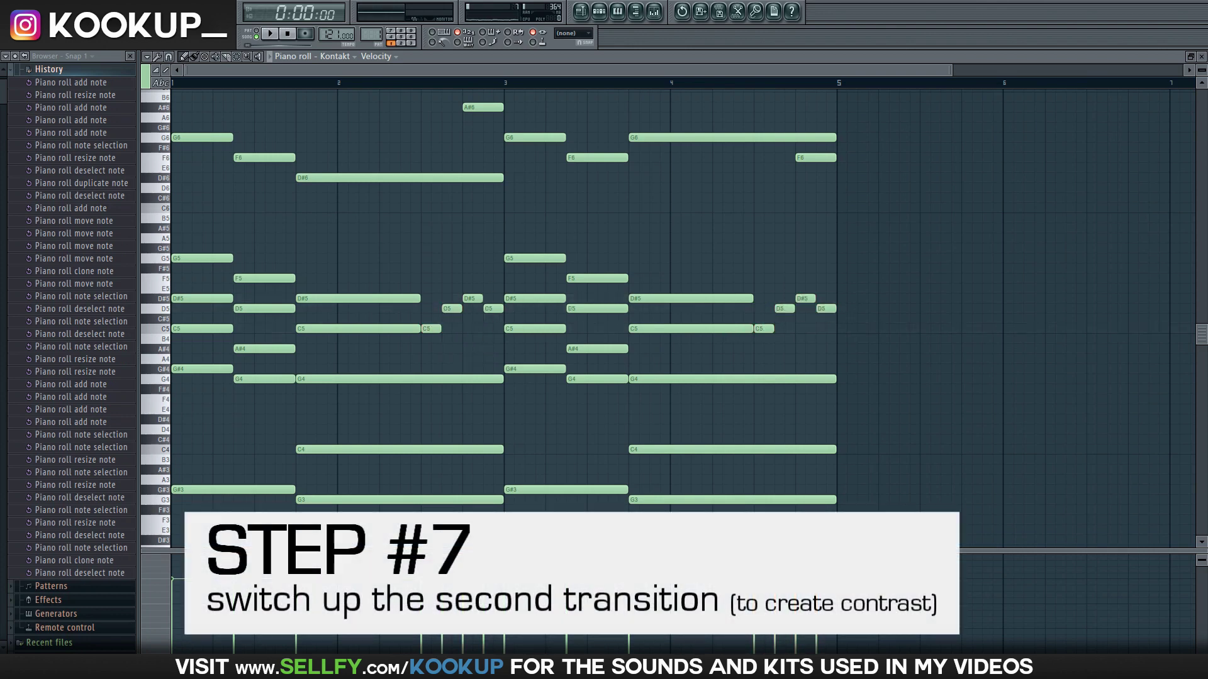
# Rearrange the second transition run at the end of bar 4 to descend through D#5, D5, C5 and A#4.
pyautogui.moveTo(762, 329)
pyautogui.mouseDown()
pyautogui.moveTo(762, 289)
pyautogui.moveTo(806, 328)
pyautogui.mouseUp()
pyautogui.click(784, 309)
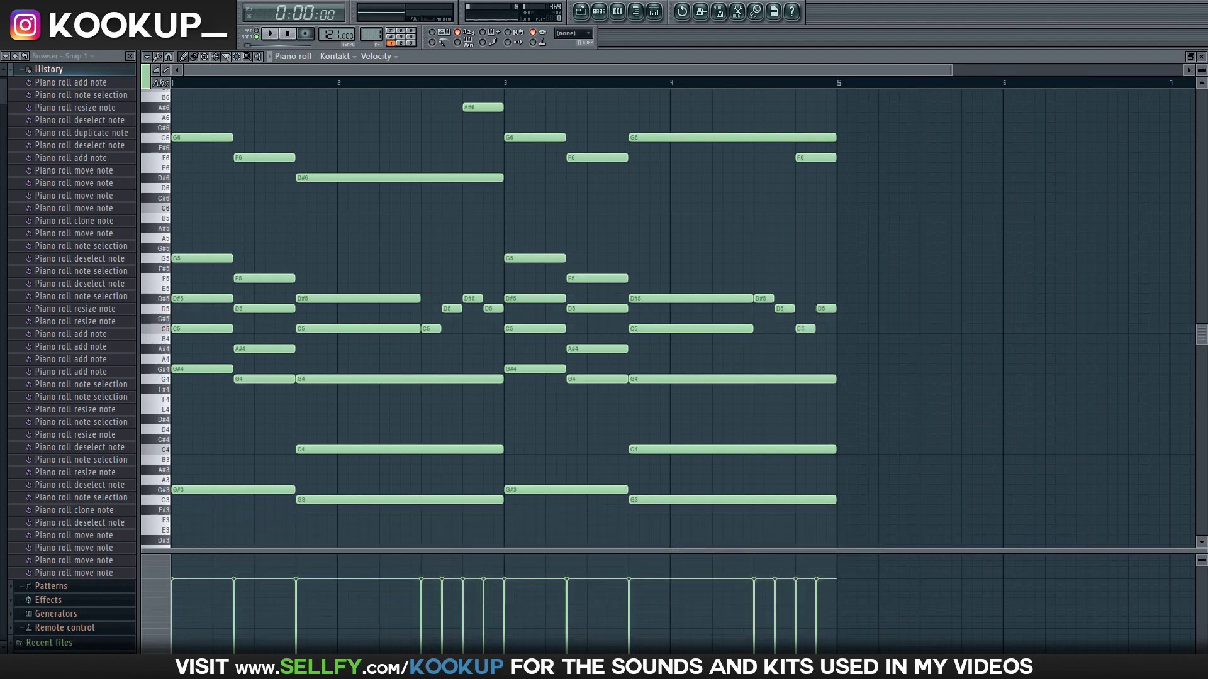
pyautogui.moveTo(826, 309); pyautogui.dragTo(826, 338)
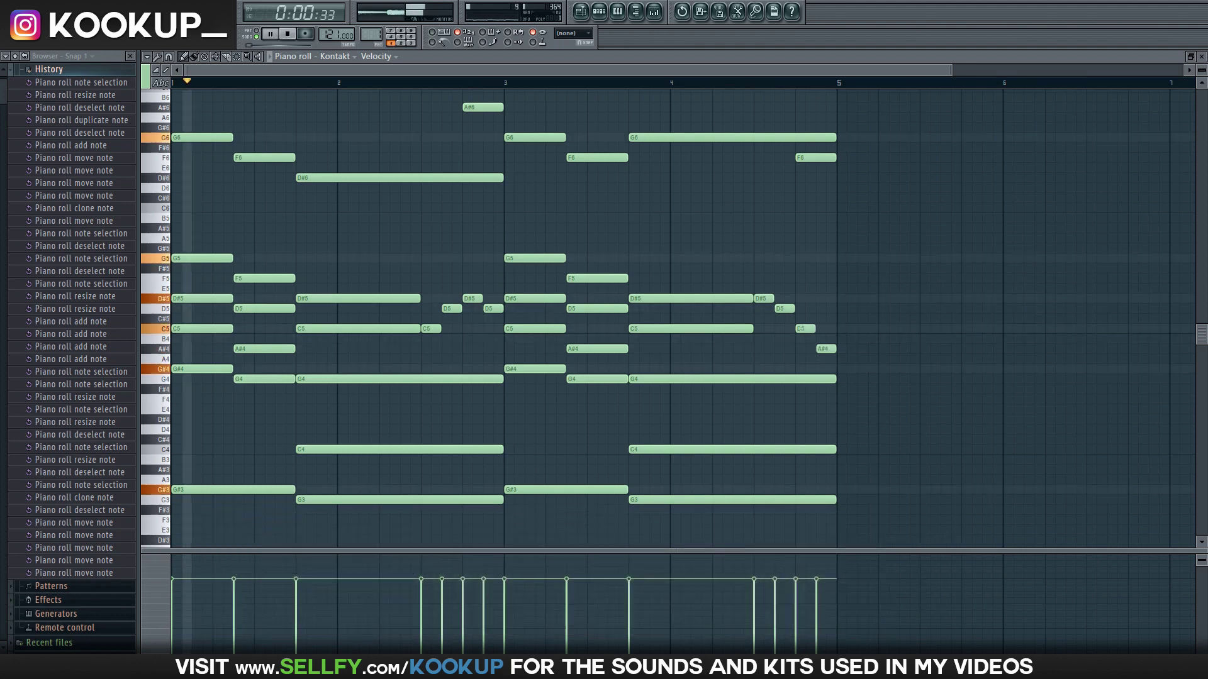
# Delete the long G3 bass note ending bar 4, and trim the long G6 and D#6 top notes to the starts of F6 and A#6.
pyautogui.scroll(-1, 682, 319)
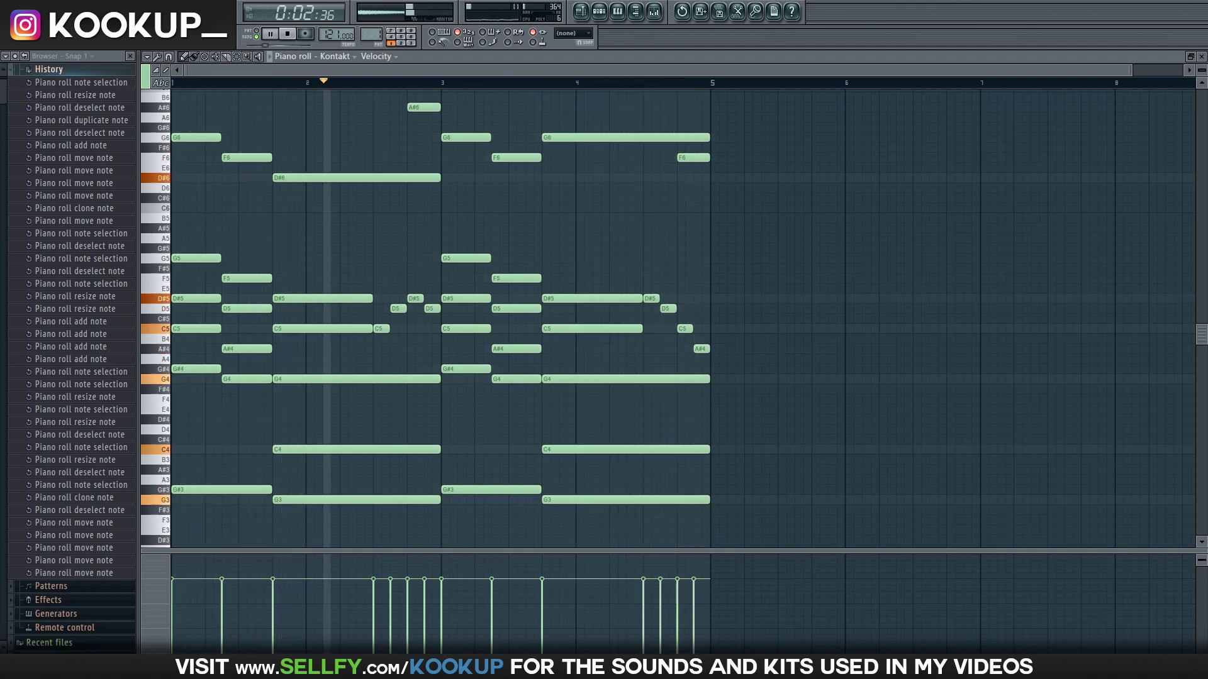
pyautogui.rightClick(626, 500)
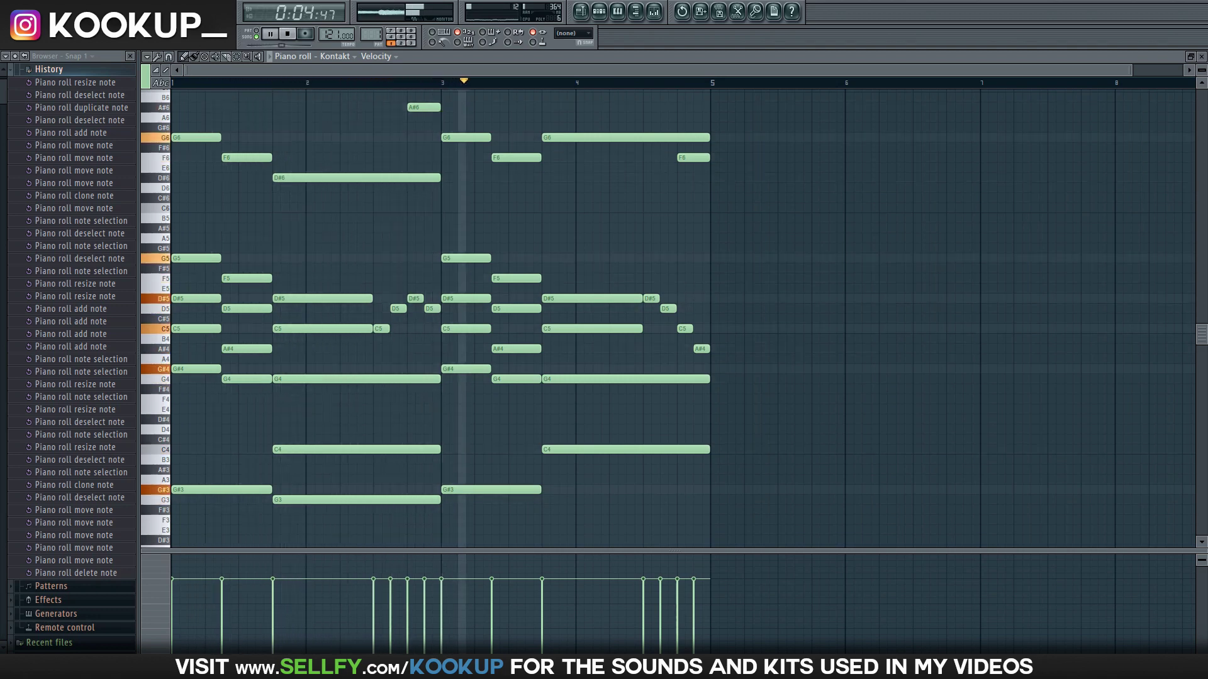
pyautogui.moveTo(629, 97); pyautogui.dragTo(674, 137)
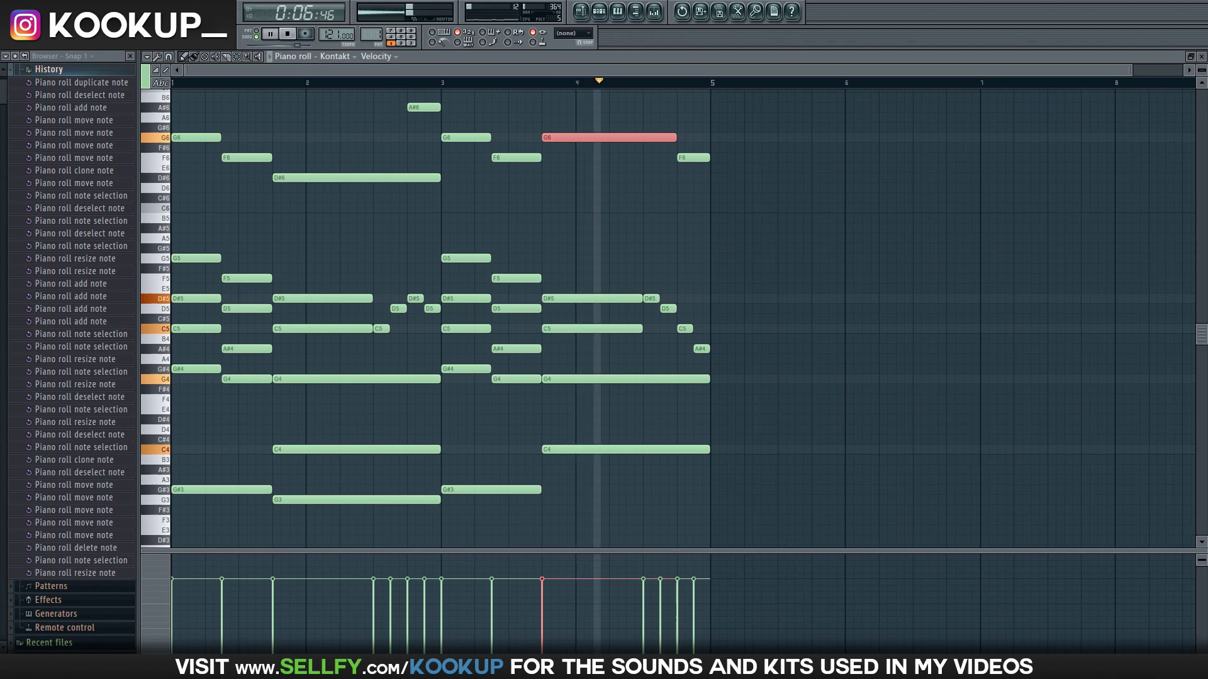
pyautogui.moveTo(438, 178); pyautogui.dragTo(405, 178)
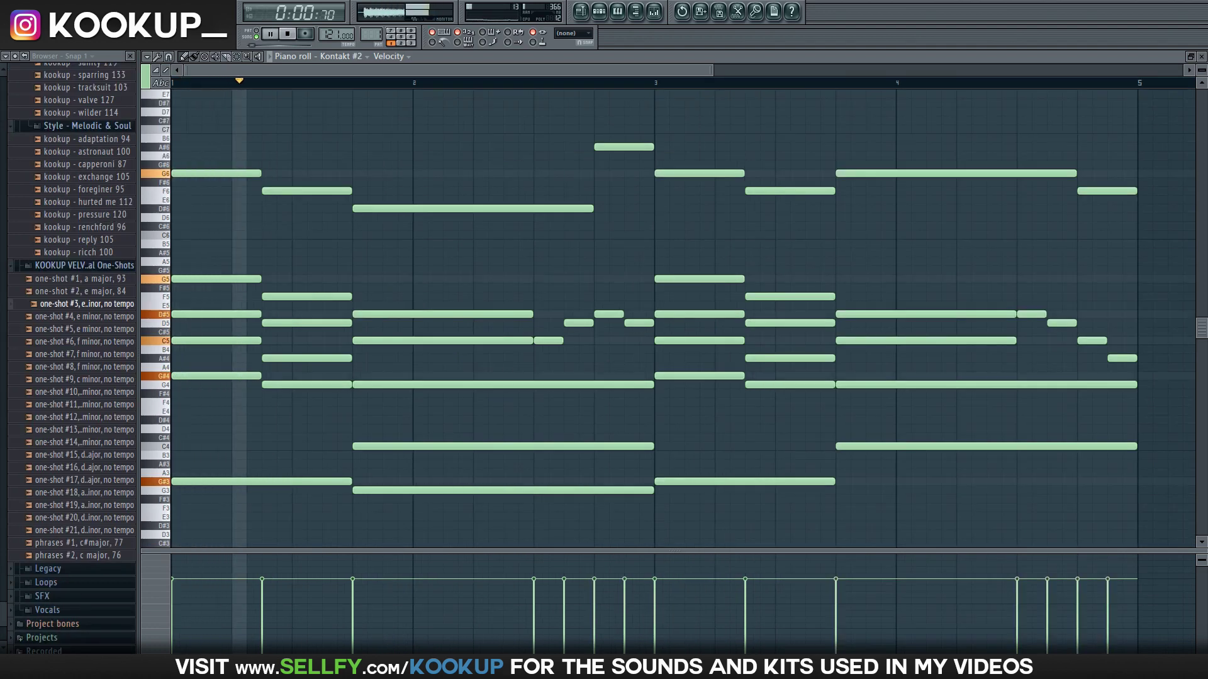
# Transpose all the notes of the Kontakt #2 layer up one octave.
pyautogui.hotkey('ctrl', 'Up')
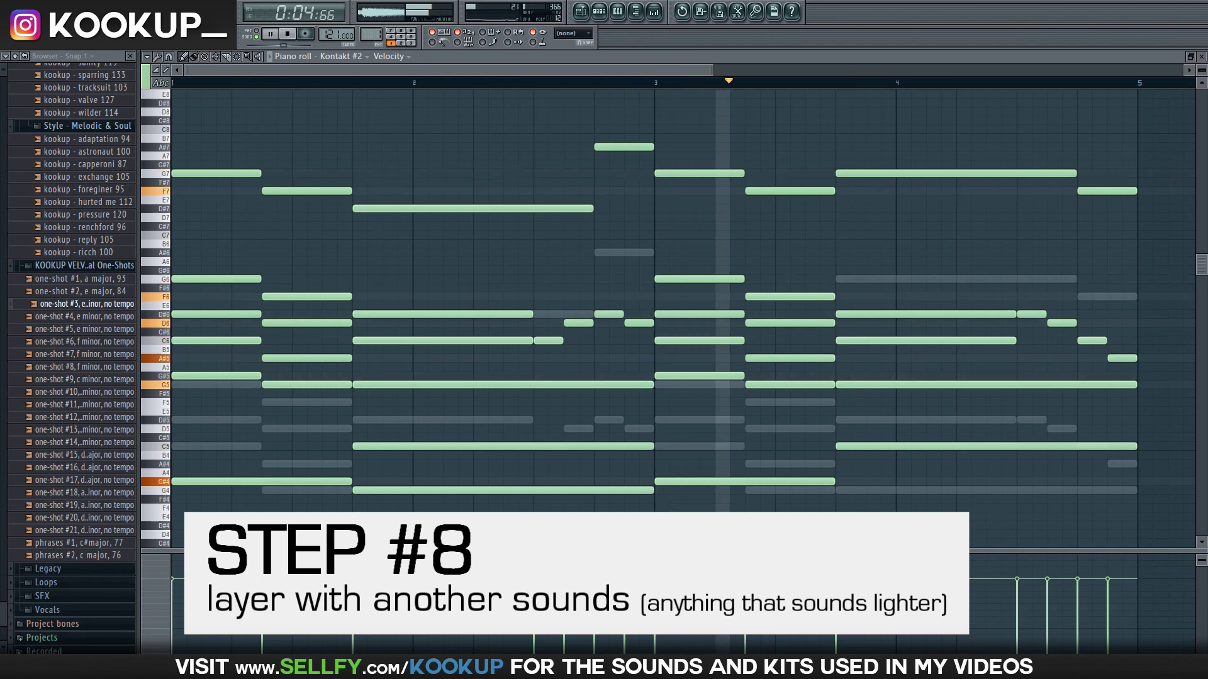
pyautogui.moveTo(711, 71); pyautogui.dragTo(916, 70)
# Open the one-shot #3 channel's piano roll and add one-bar notes at G5 in mid-bar 2 and C5 at bar 3.
pyautogui.press('F6')
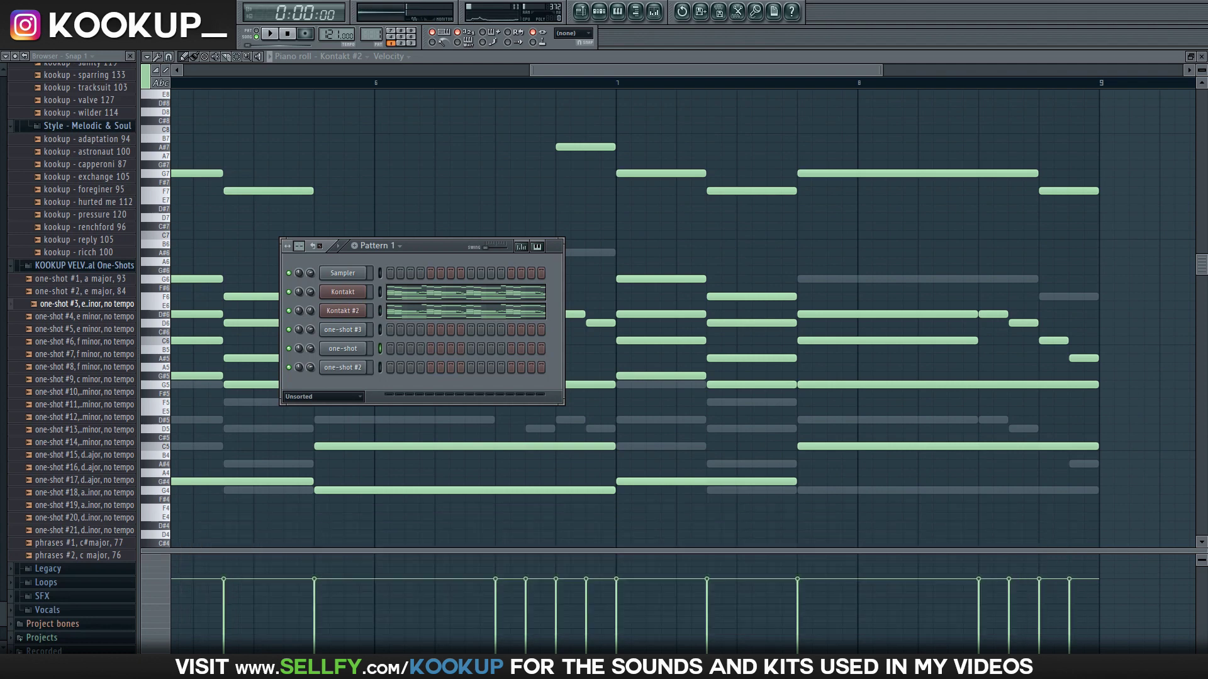
pyautogui.rightClick(362, 329)
pyautogui.click(391, 331)
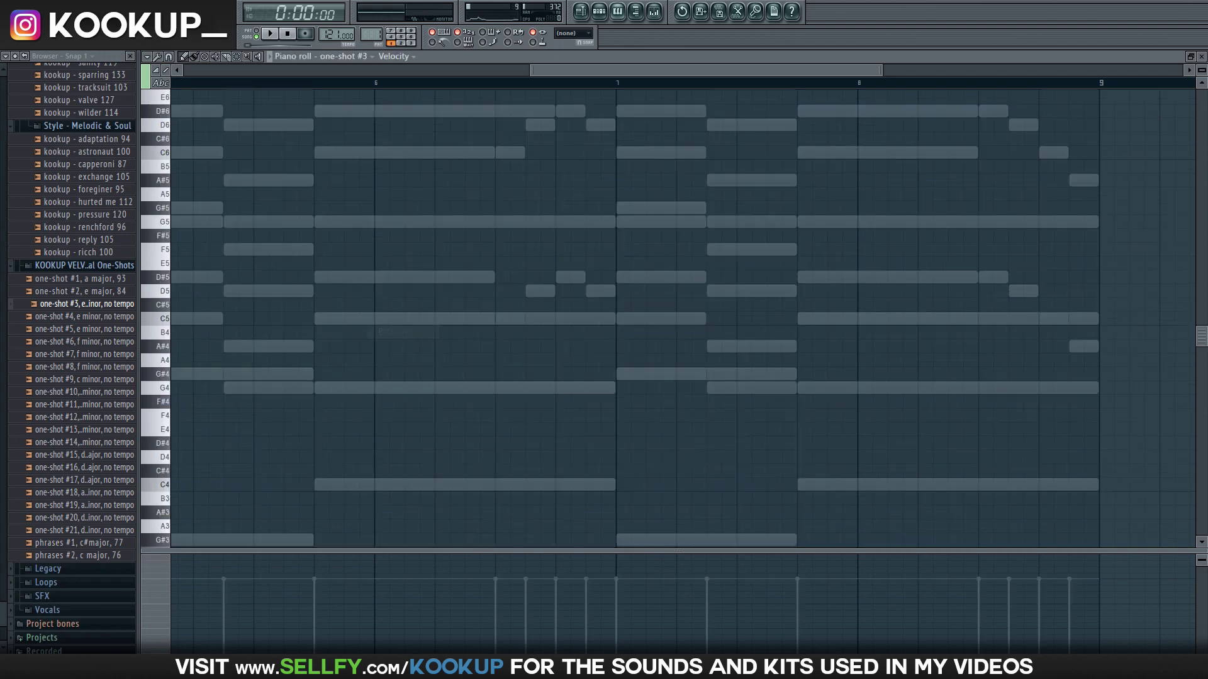
pyautogui.press('space')
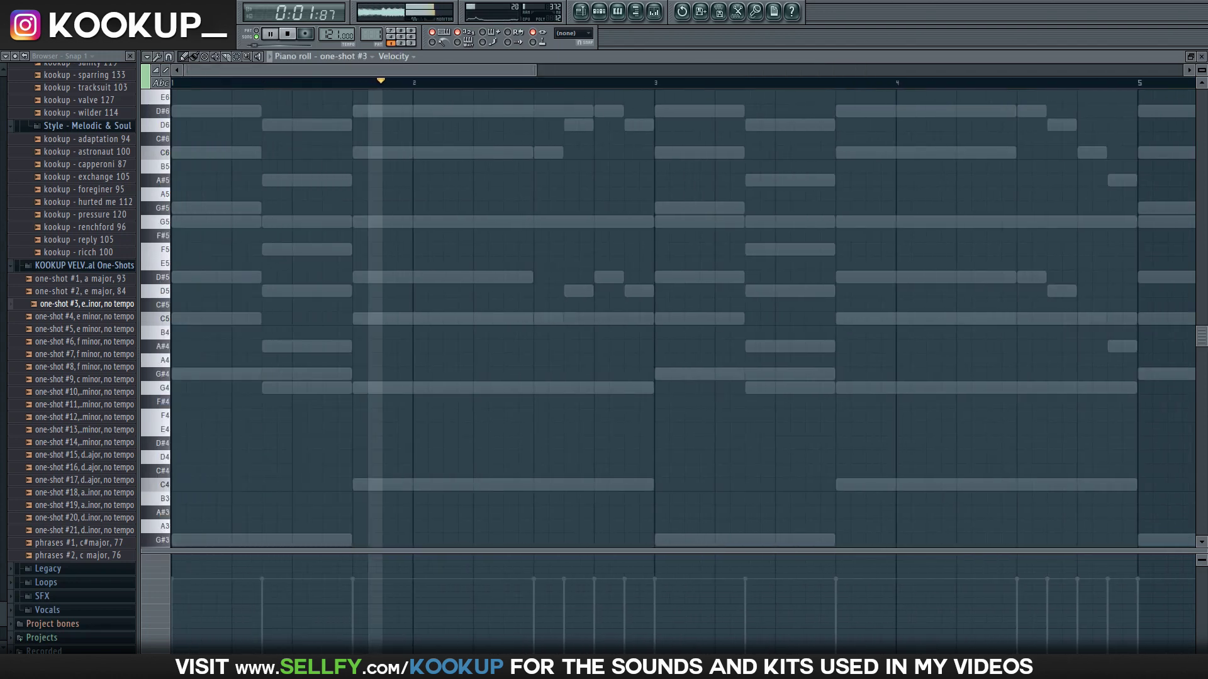
pyautogui.click(539, 222)
pyautogui.press('space')
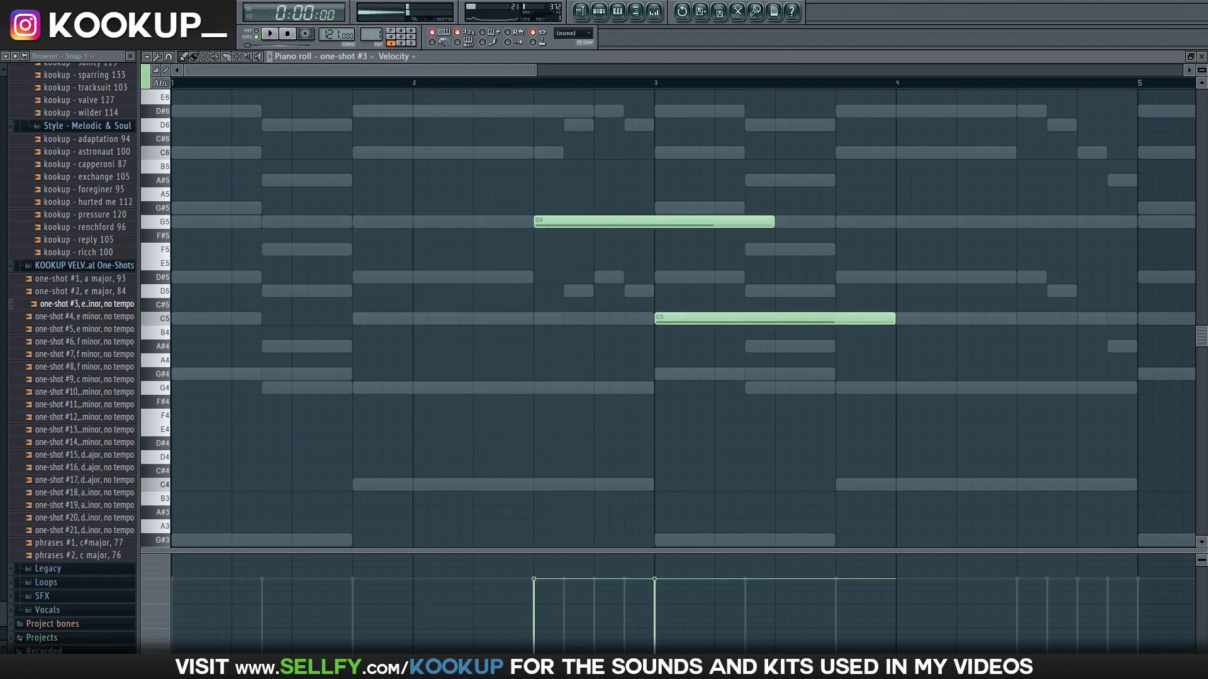
# Copy both one-shot #3 notes four bars further along the timeline.
pyautogui.scroll(-4, 540, 264)
pyautogui.moveTo(551, 380); pyautogui.dragTo(314, 204)
pyautogui.moveTo(352, 221); pyautogui.dragTo(755, 221)
pyautogui.press('space')
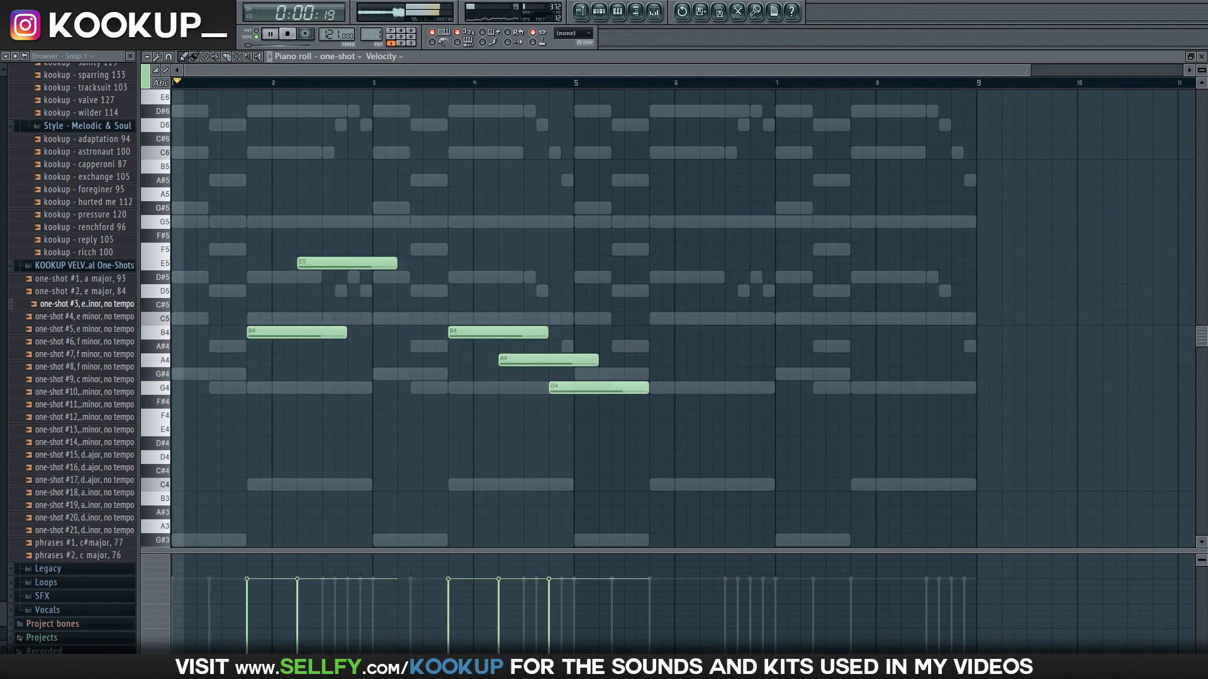
# In the one-shot #2 channel, place a quarter-bar F5 and a one-bar A#4 from bar 1, and copy both to bar 5.
pyautogui.click(339, 56)
pyautogui.click(349, 315)
pyautogui.click(178, 250)
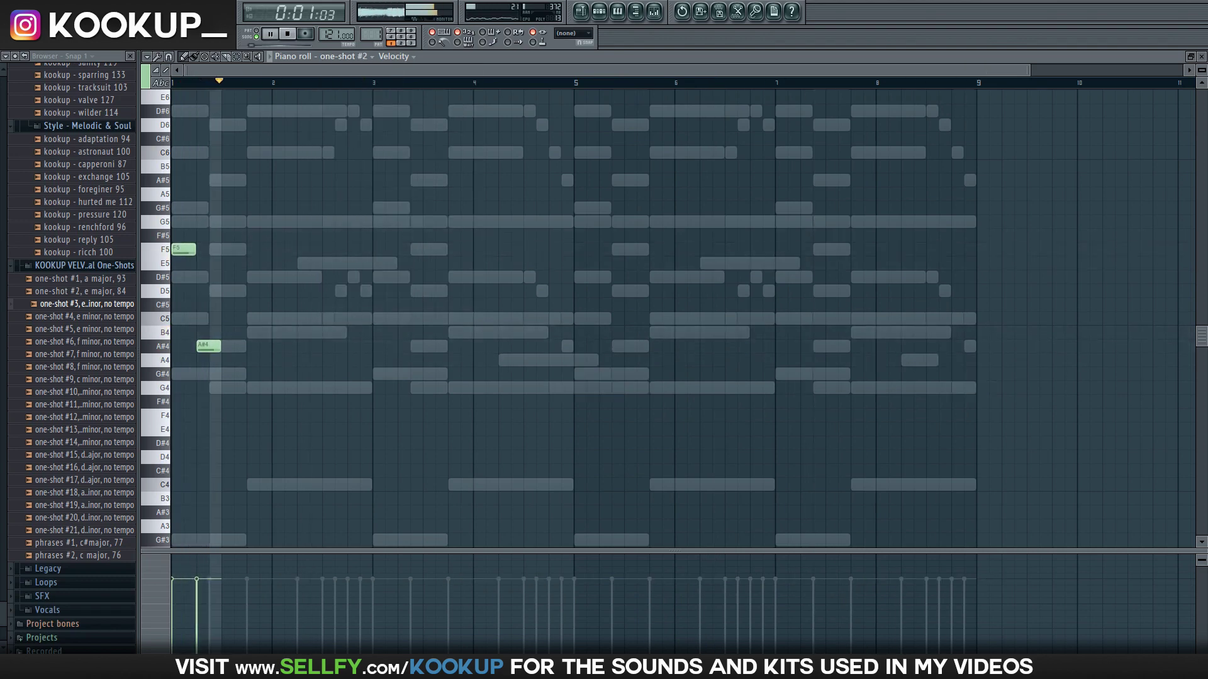
pyautogui.moveTo(220, 347); pyautogui.dragTo(283, 347)
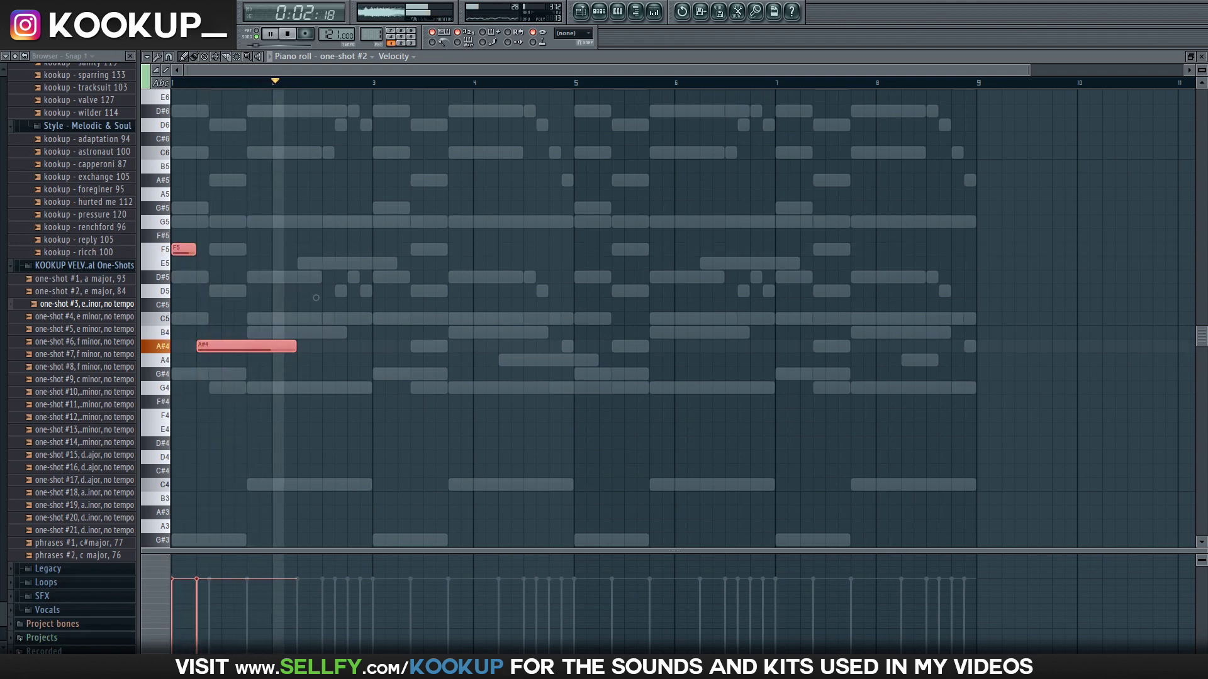
pyautogui.moveTo(316, 298); pyautogui.dragTo(719, 298)
pyautogui.hotkey('ctrl', 'd')
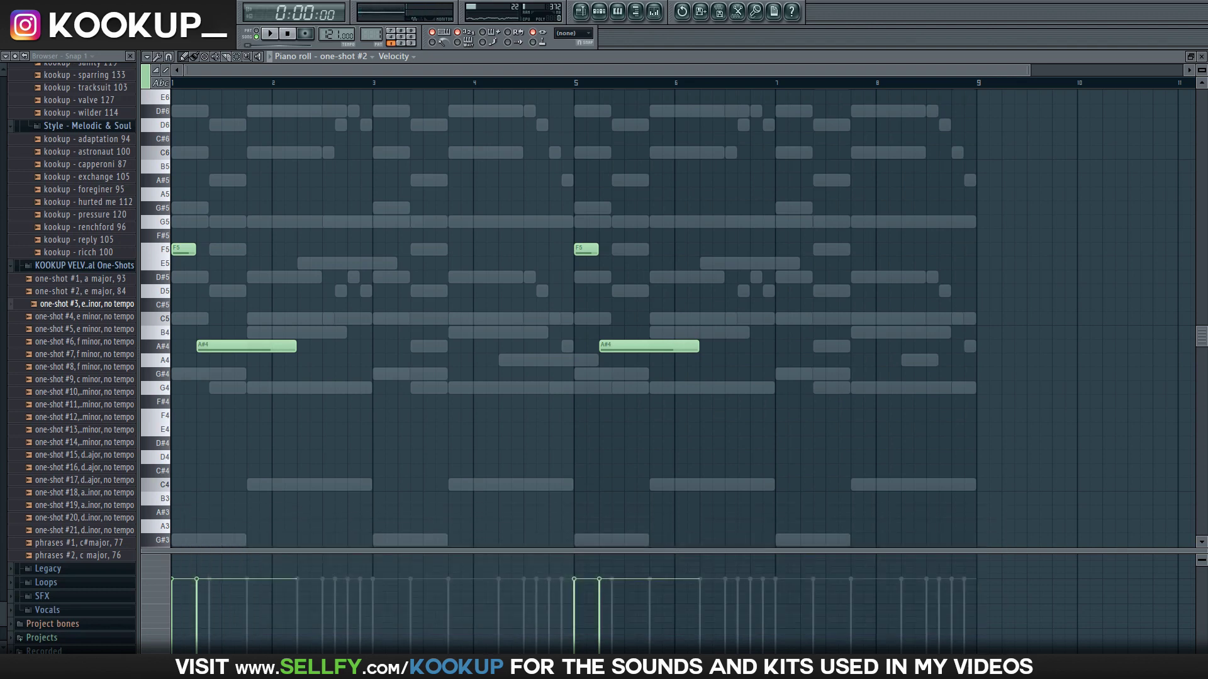
# Play the playlist and solo the Piano, Bell and All Vocal Chops tracks in turn, ending with all tracks active.
pyautogui.press('space')
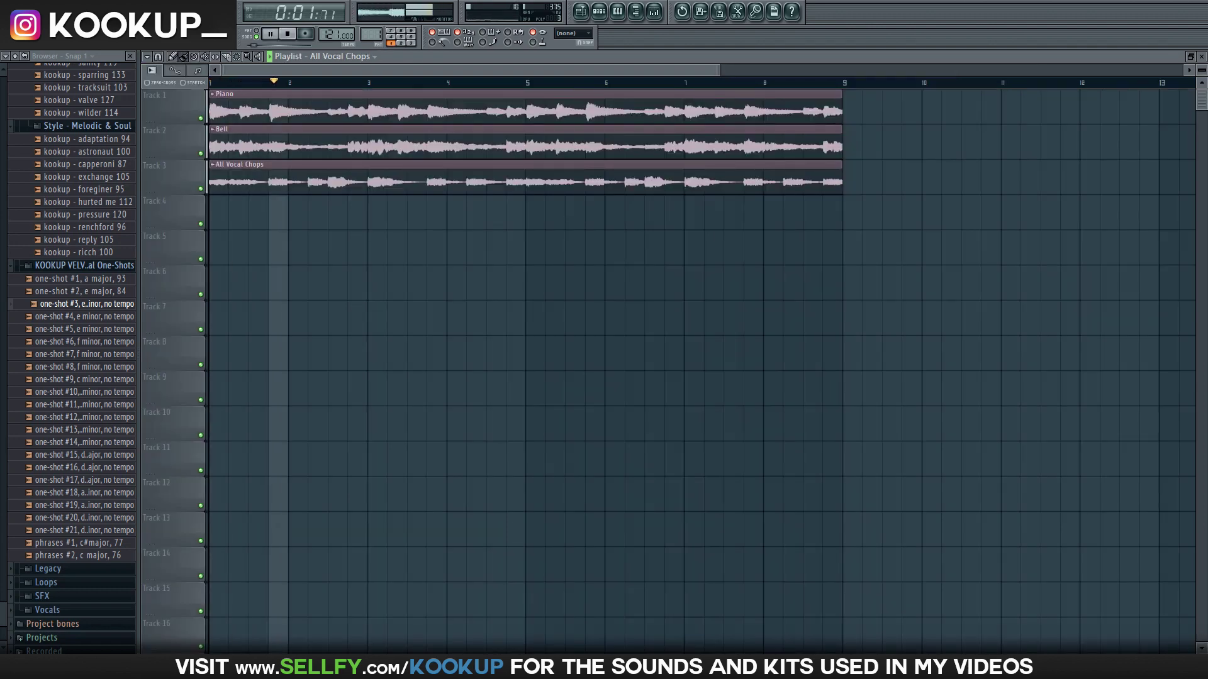
pyautogui.rightClick(201, 119)
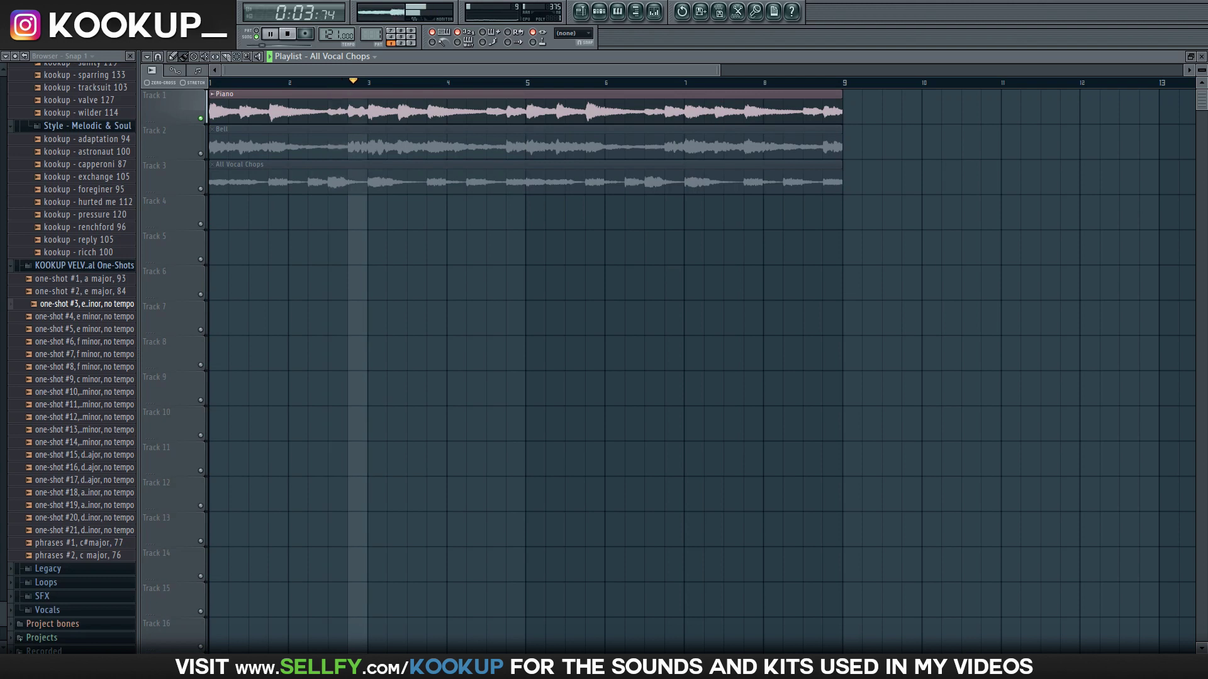
pyautogui.rightClick(201, 153)
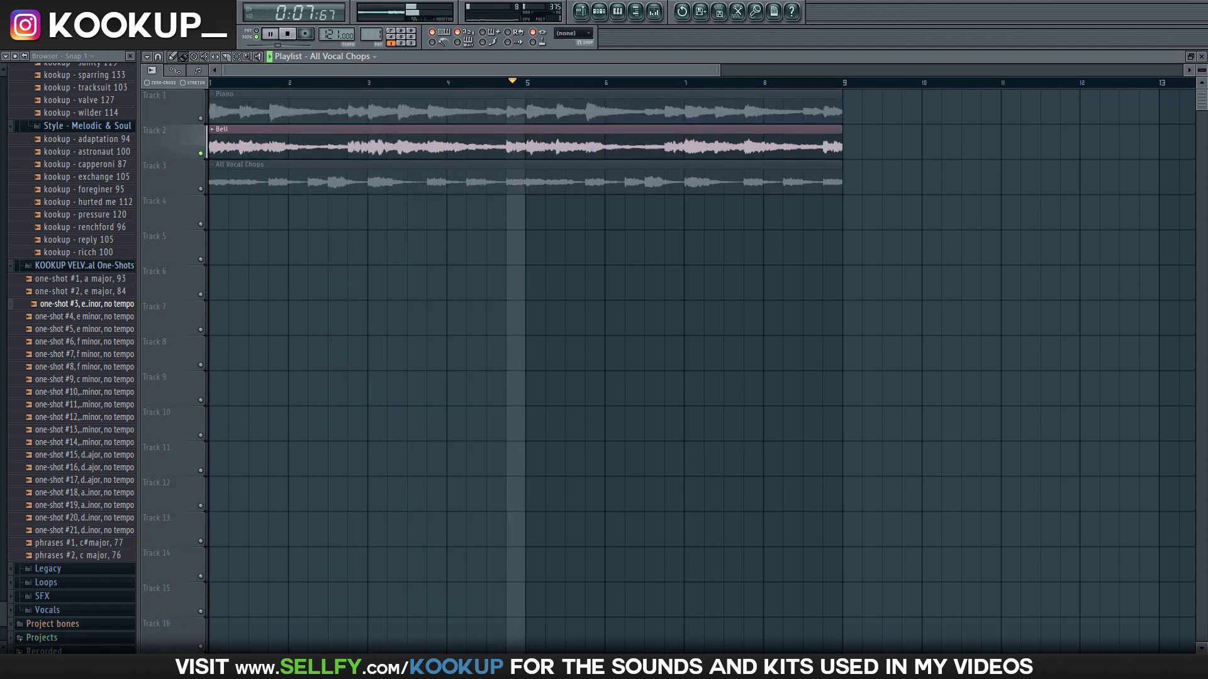
pyautogui.rightClick(201, 189)
pyautogui.press('space')
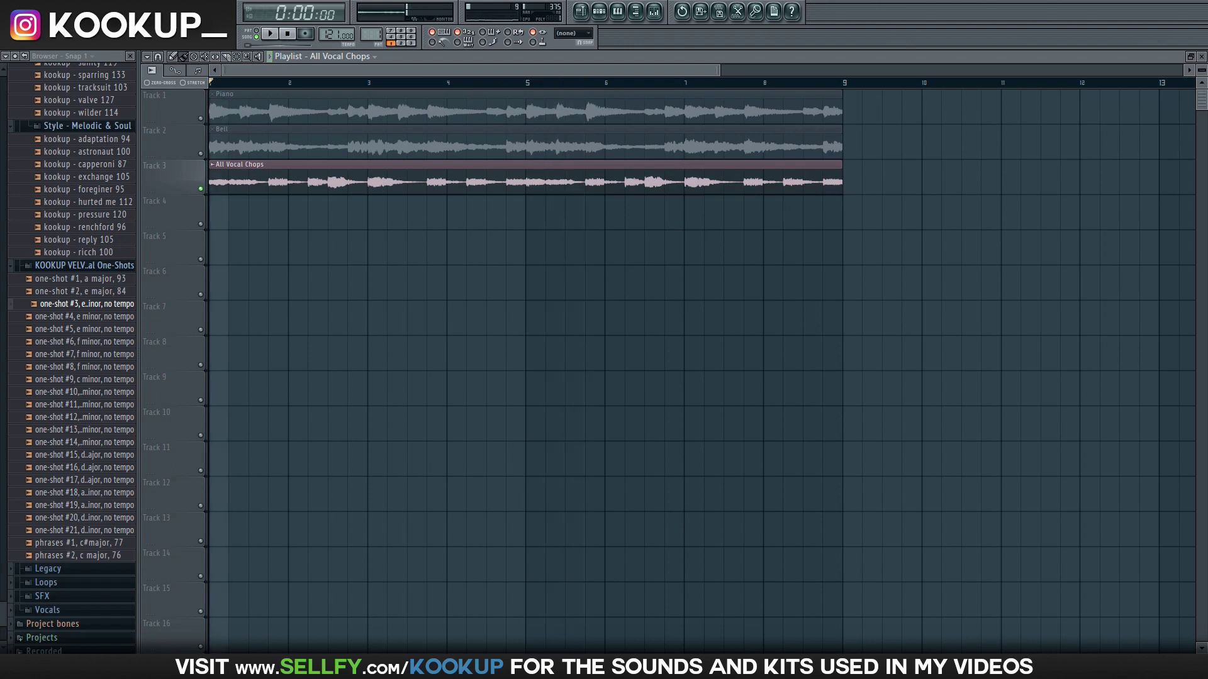
pyautogui.rightClick(201, 189)
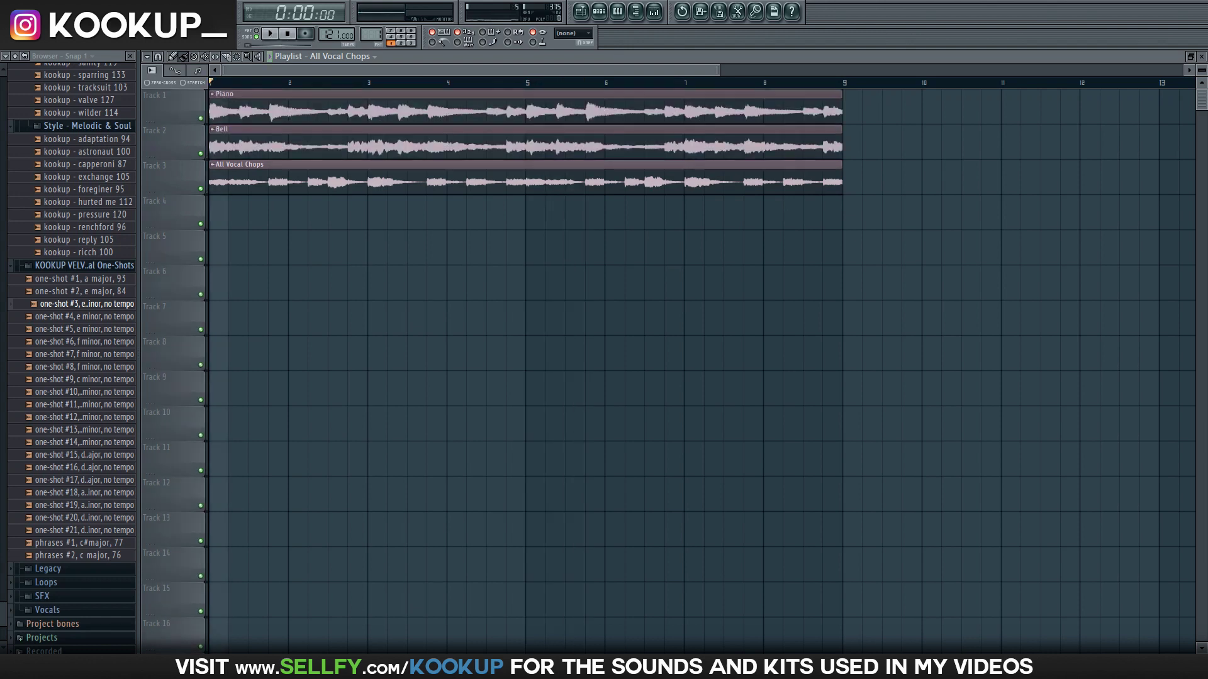
# Time-stretch the All Vocal Chops clip down to four bars and duplicate it to fill bars 5 to 8.
pyautogui.doubleClick(378, 179)
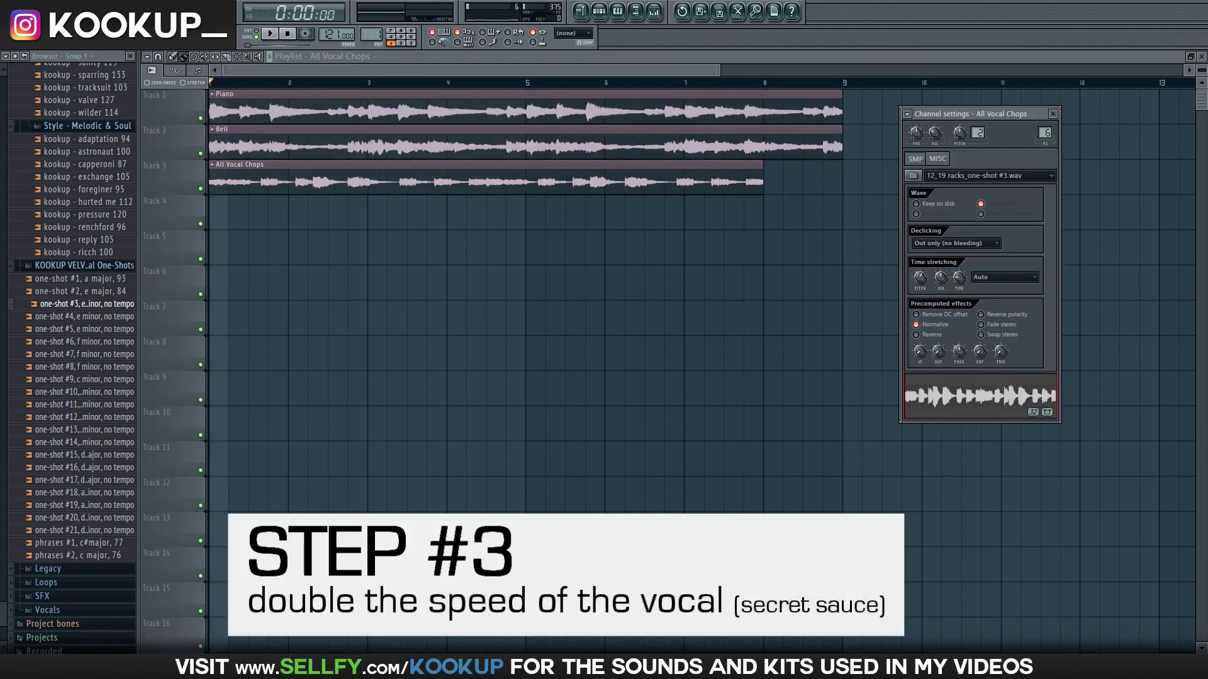
pyautogui.moveTo(574, 228); pyautogui.dragTo(492, 162)
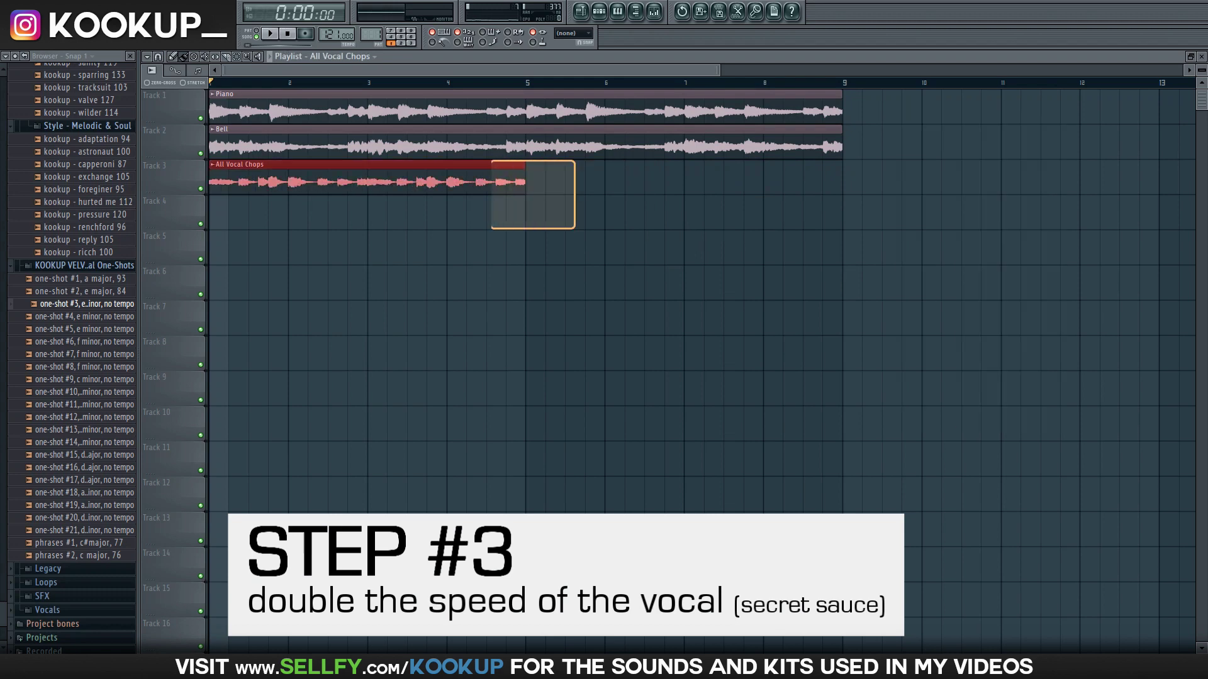
pyautogui.hotkey('ctrl', 'd')
pyautogui.press('space')
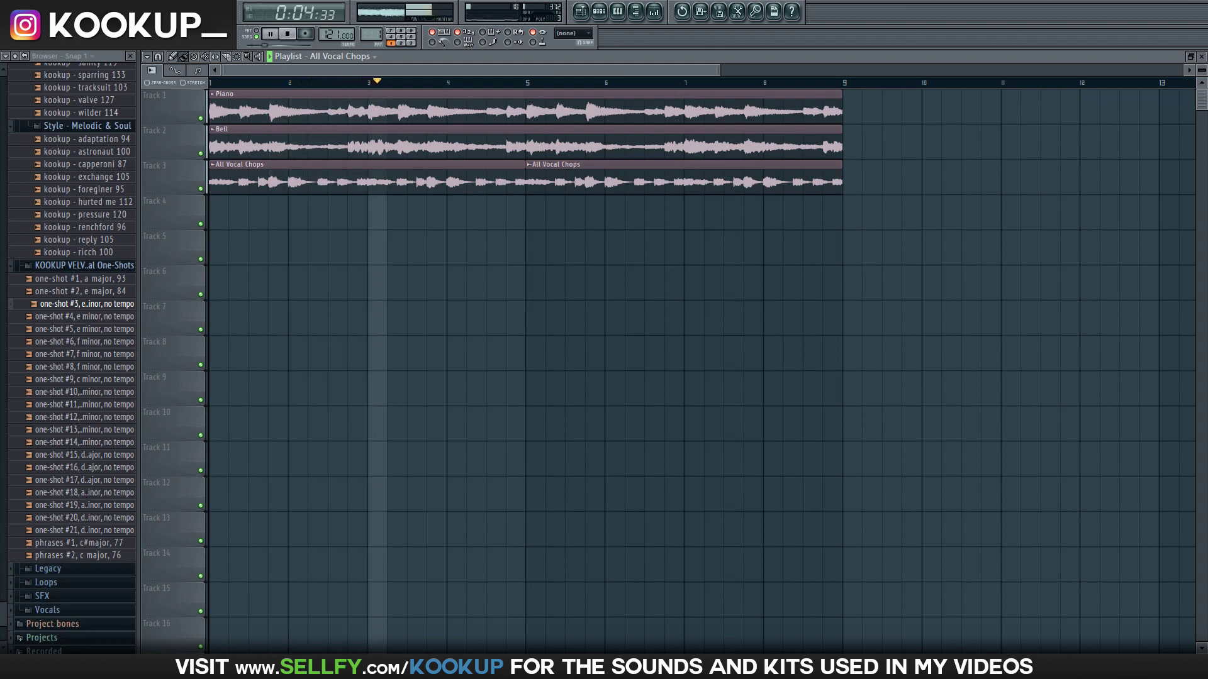
pyautogui.click(495, 248)
pyautogui.rightClick(496, 248)
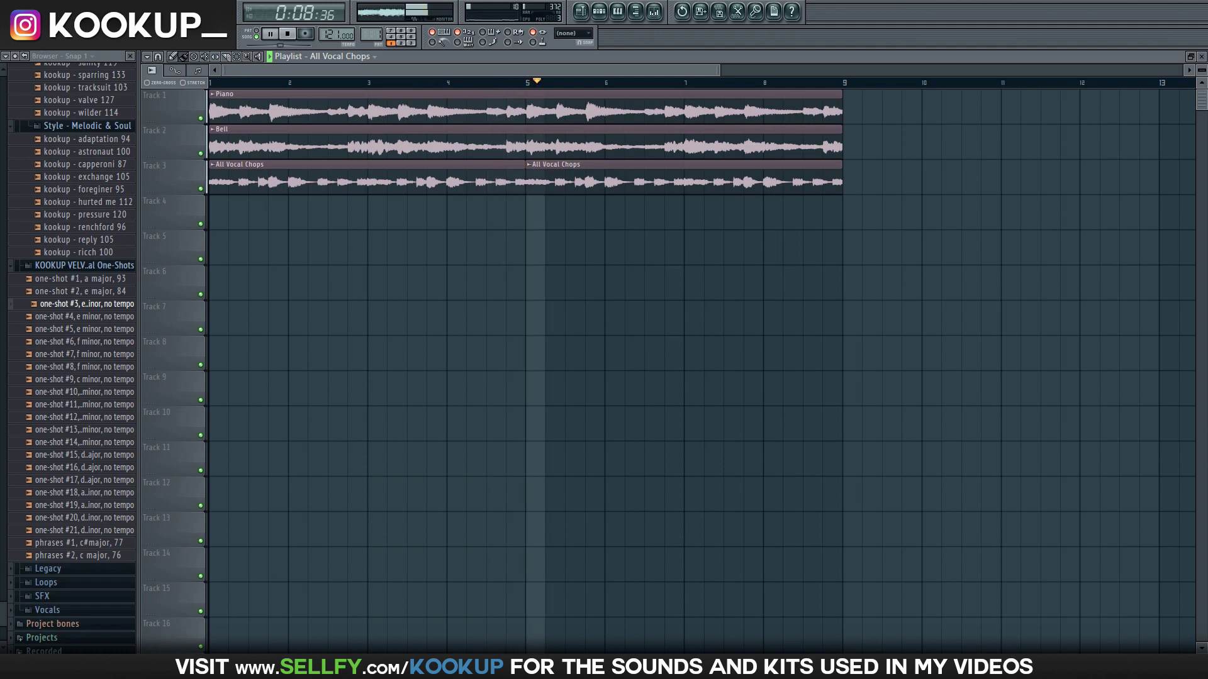
pyautogui.scroll(-2, 701, 371)
pyautogui.scroll(-1, 701, 371)
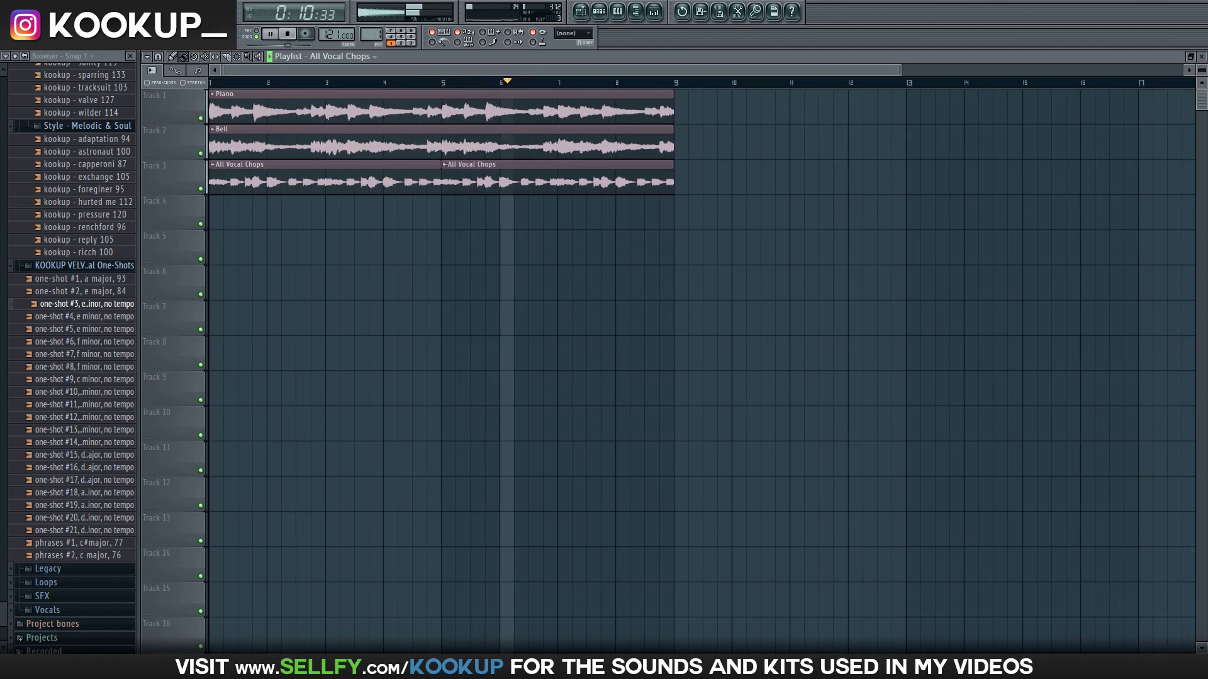